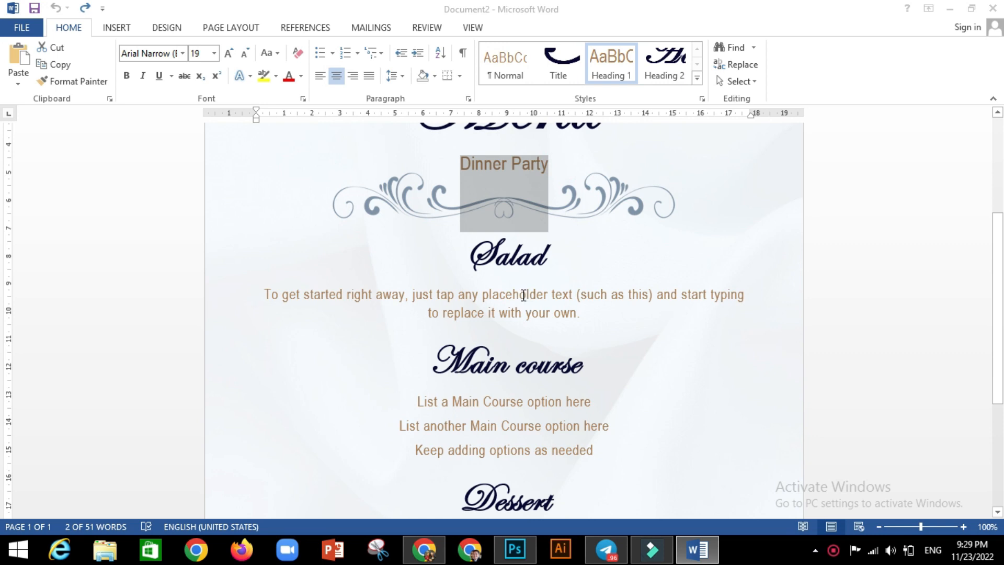
# Select the placeholder paragraph under Salad, then switch to the YouTube channel in Chrome
pyautogui.click(522, 293)
pyautogui.scroll(4, 692, 369)
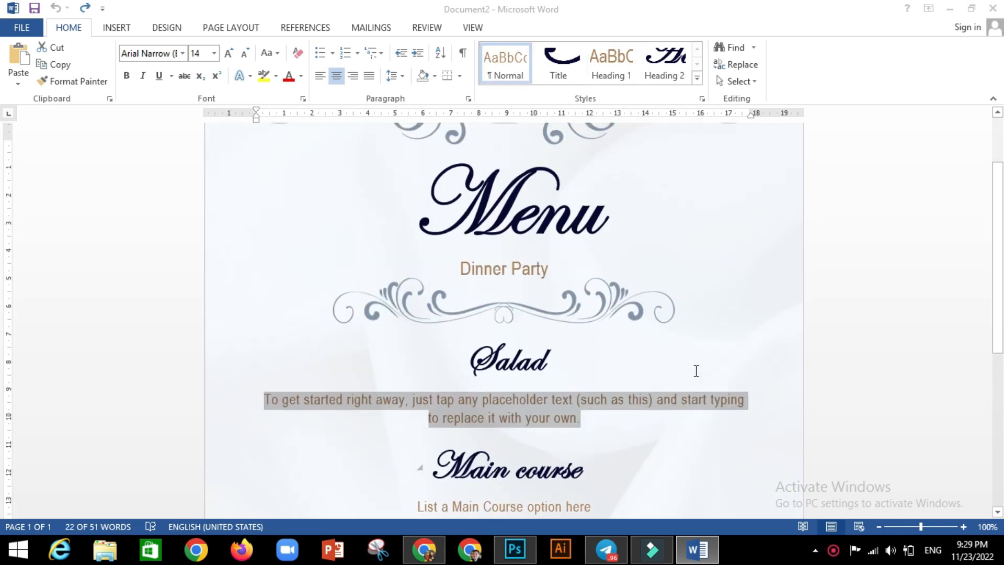
pyautogui.scroll(3, 694, 352)
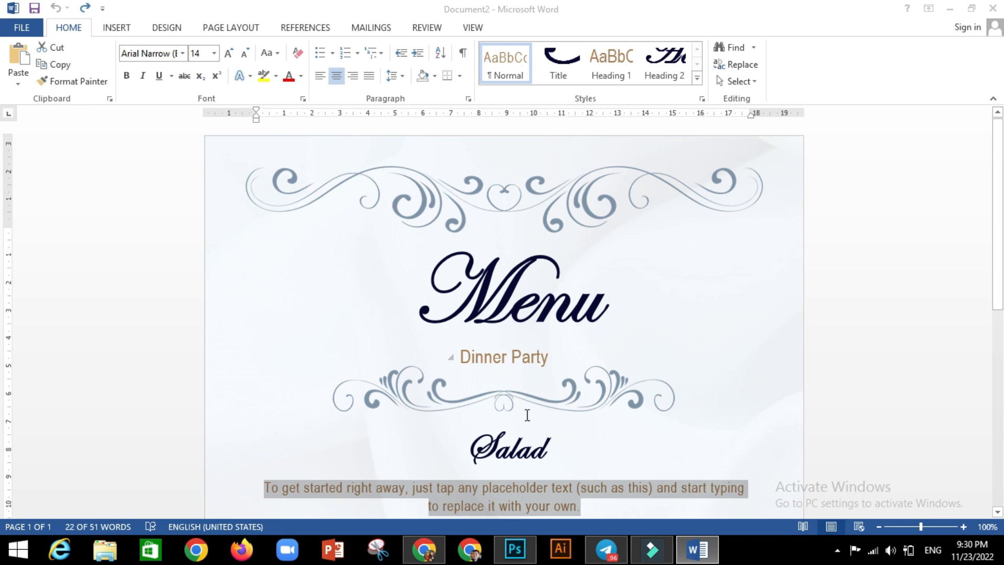
pyautogui.click(423, 556)
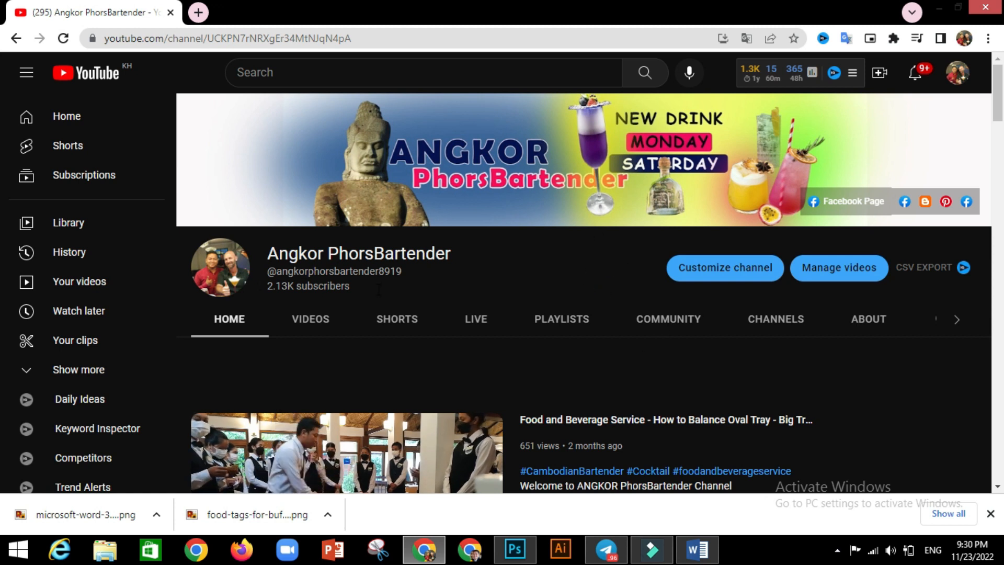
# Scroll the YouTube channel page, then return to the Word menu document
pyautogui.scroll(-5, 638, 339)
pyautogui.scroll(5, 677, 463)
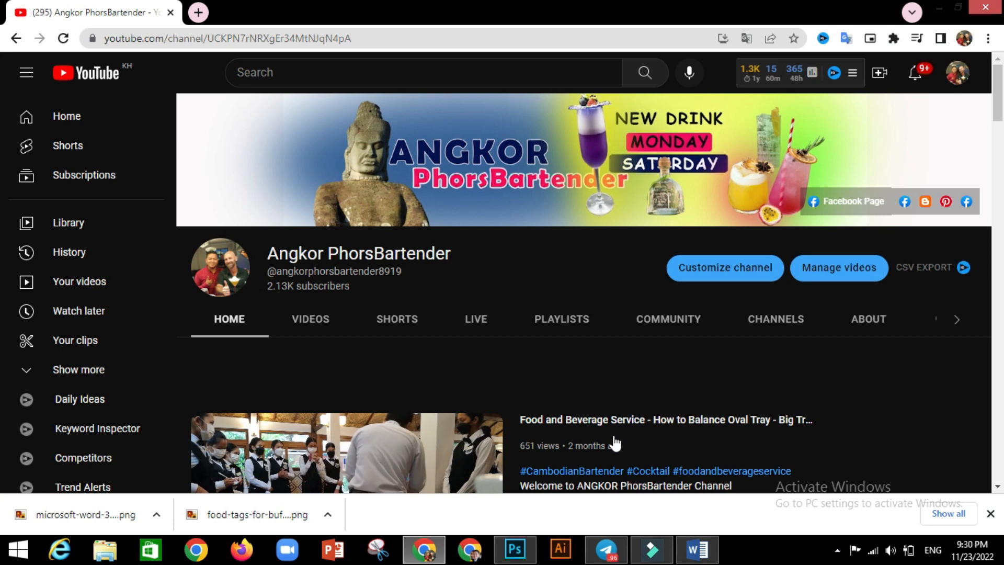
pyautogui.click(701, 549)
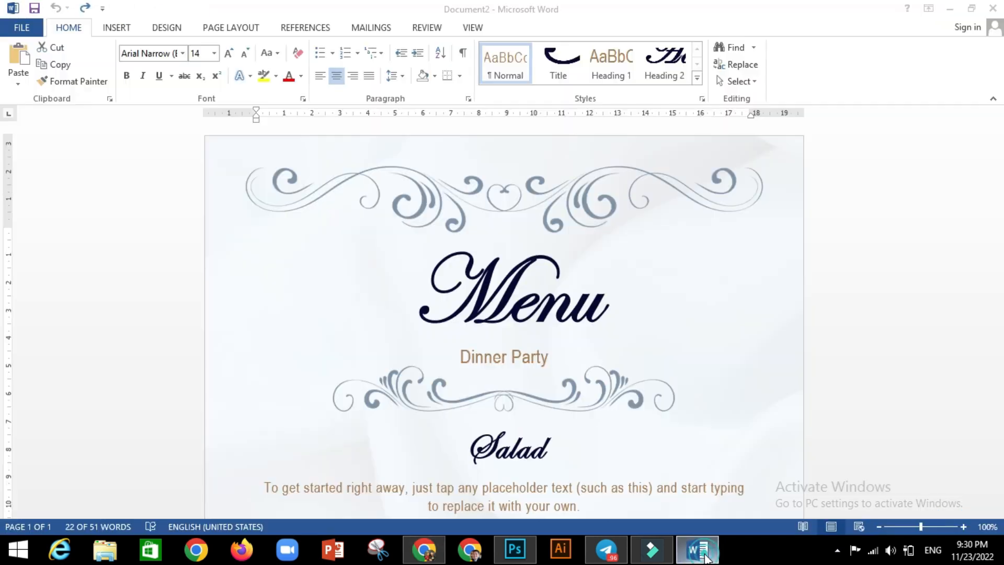
# Select the Menu title and Dinner Party line, then launch another Word window via Run
pyautogui.click(532, 292)
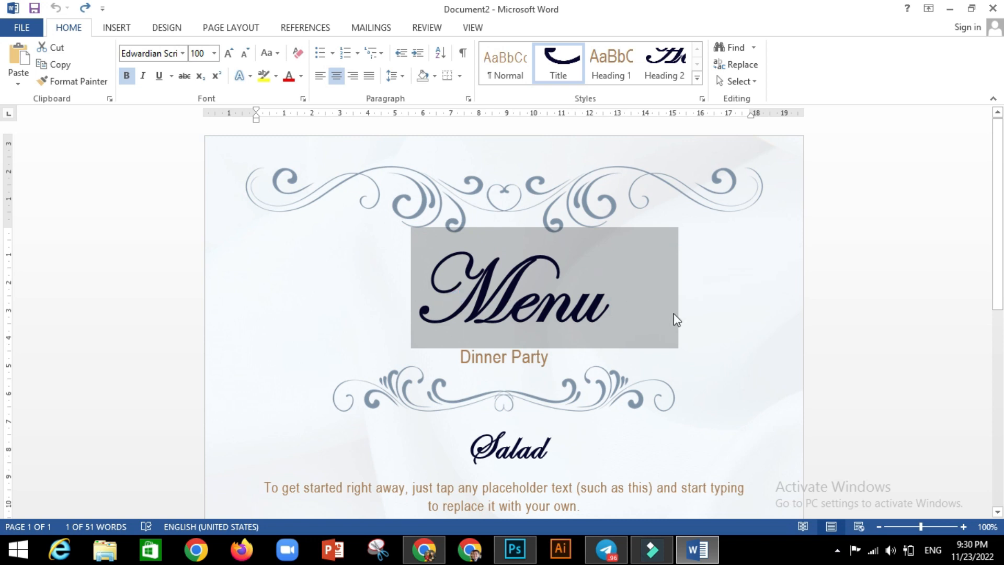
pyautogui.click(609, 358)
pyautogui.scroll(-1, 656, 380)
pyautogui.scroll(-4, 656, 380)
pyautogui.scroll(1, 565, 351)
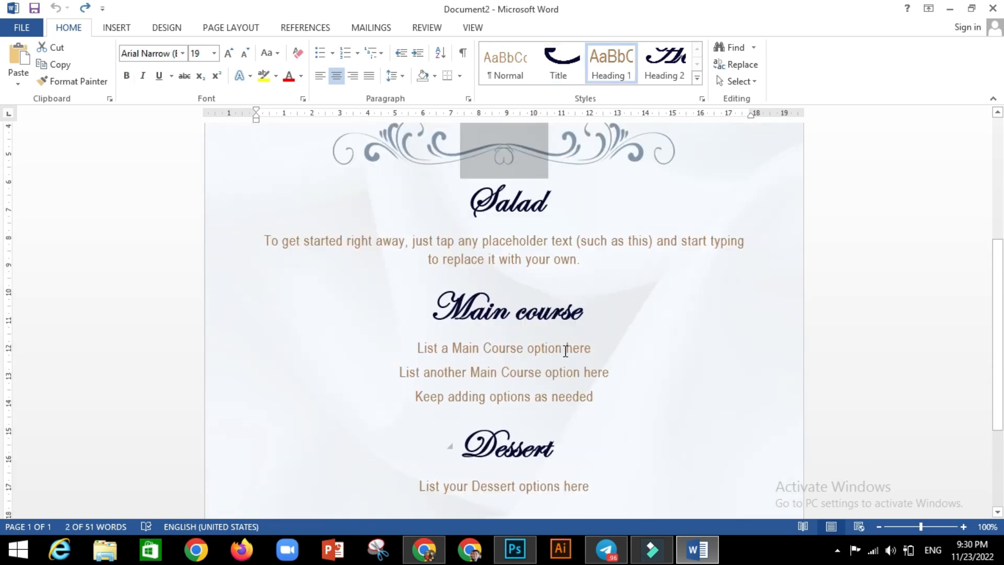
pyautogui.scroll(3, 566, 351)
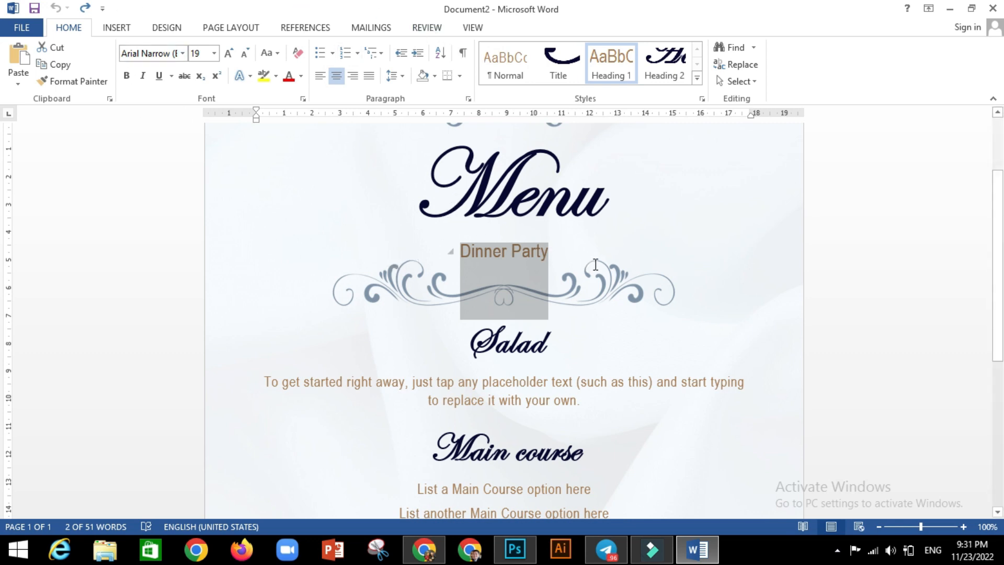
pyautogui.press('super+r')
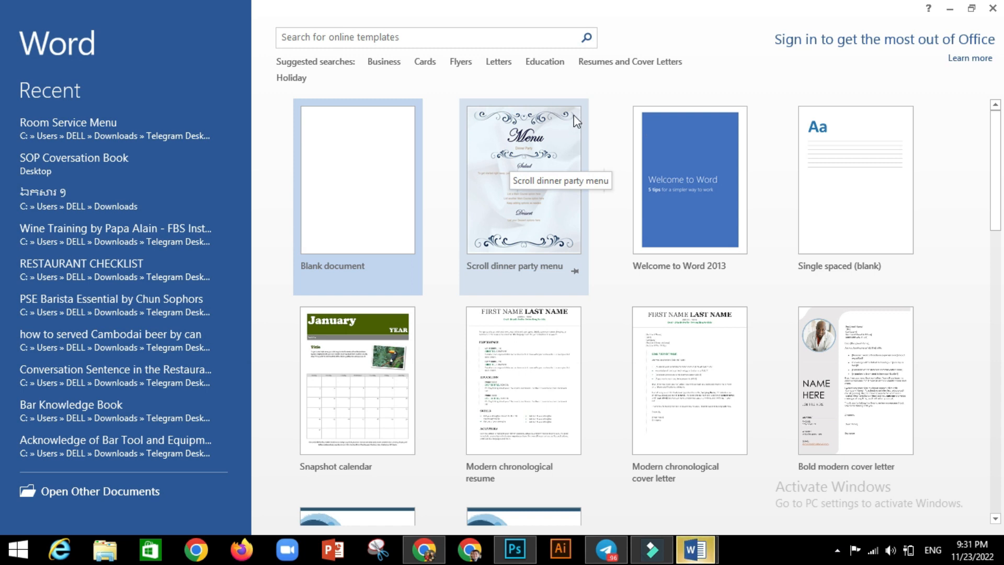
# Preview the Scroll dinner party menu template, then create a Blank document instead
pyautogui.click(524, 141)
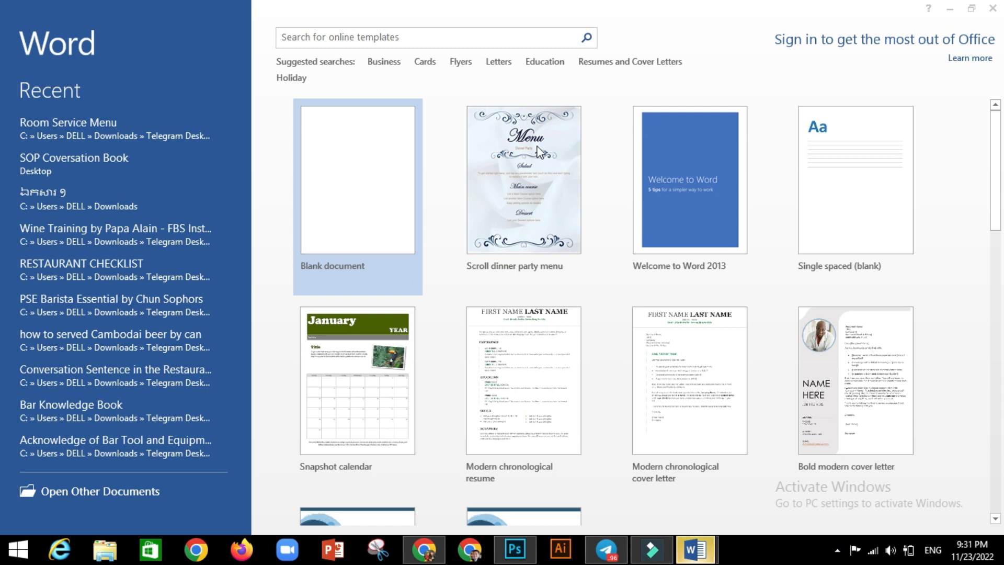
pyautogui.click(525, 117)
pyautogui.click(346, 140)
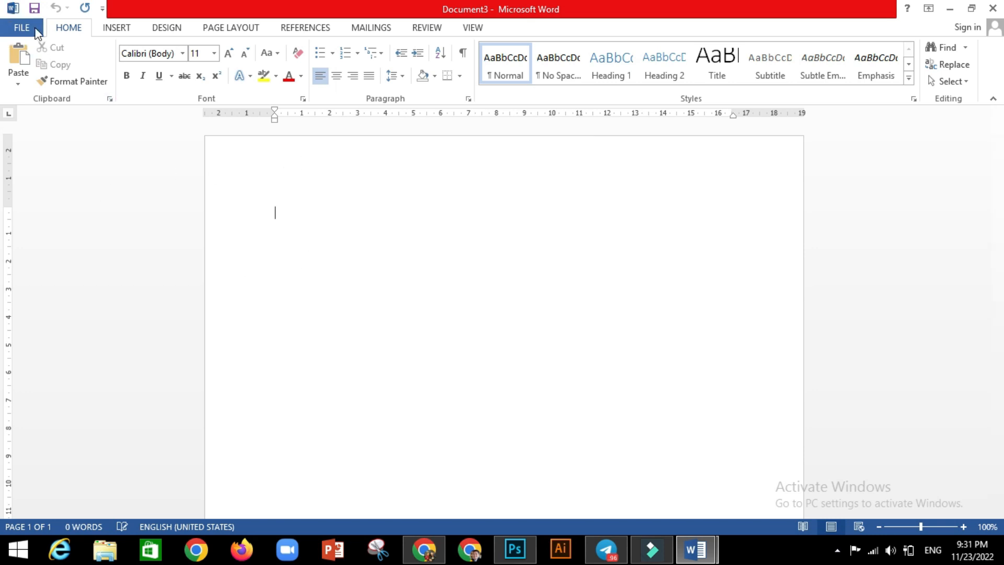
# Go to File > New to show the template gallery for Document3
pyautogui.click(34, 30)
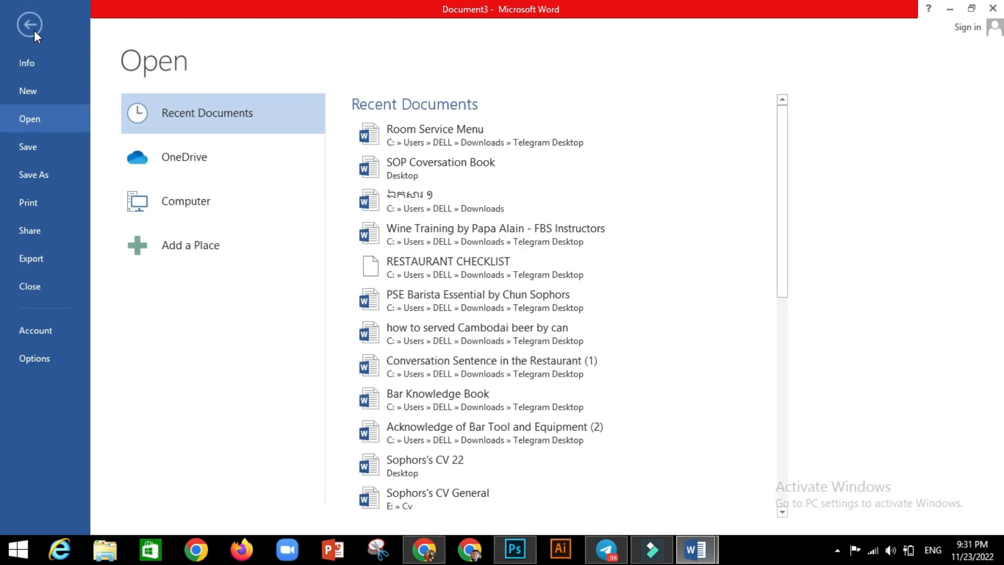
pyautogui.click(58, 90)
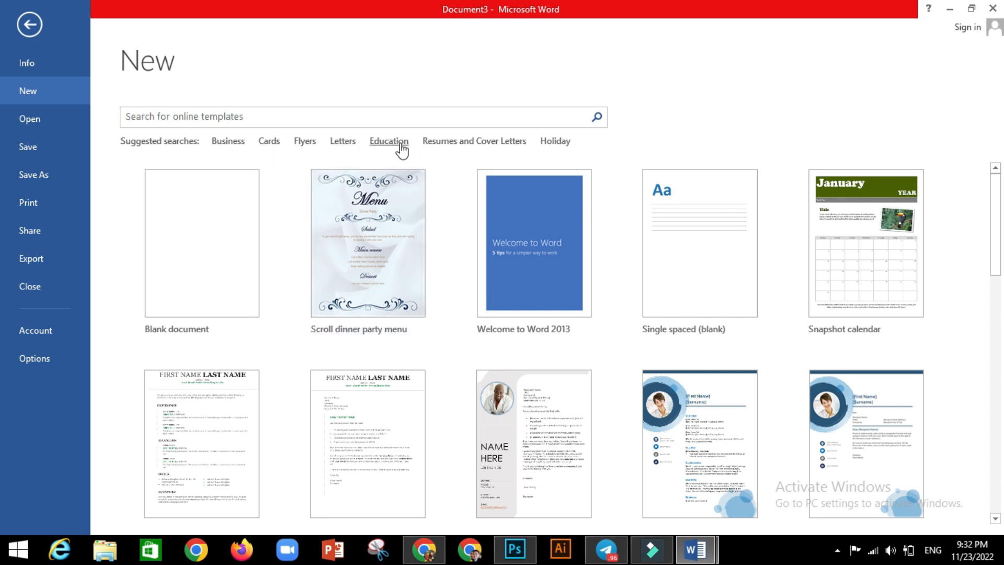
# Browse the Resumes and Cover Letters templates, then return to the Home template page
pyautogui.click(491, 142)
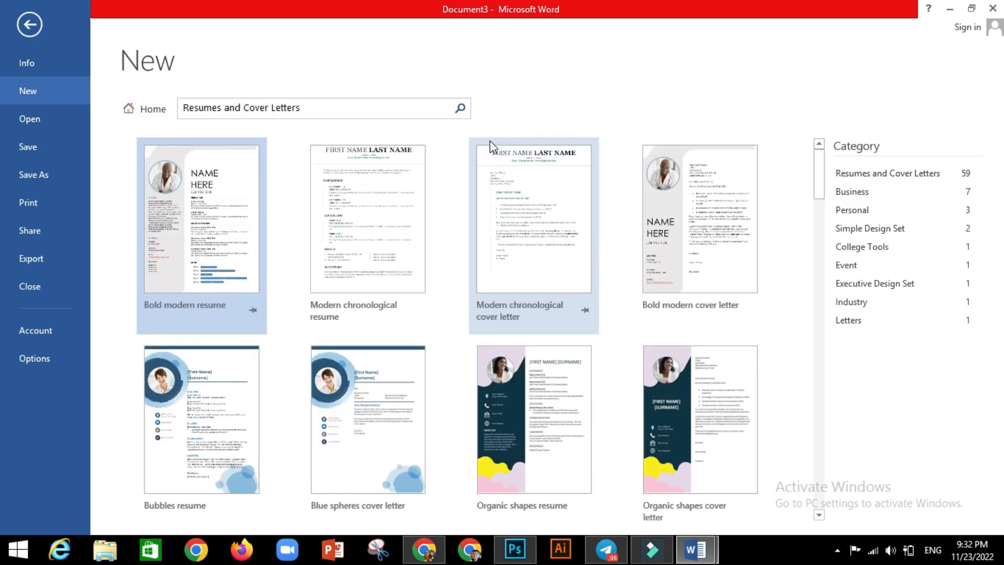
pyautogui.scroll(-3, 498, 315)
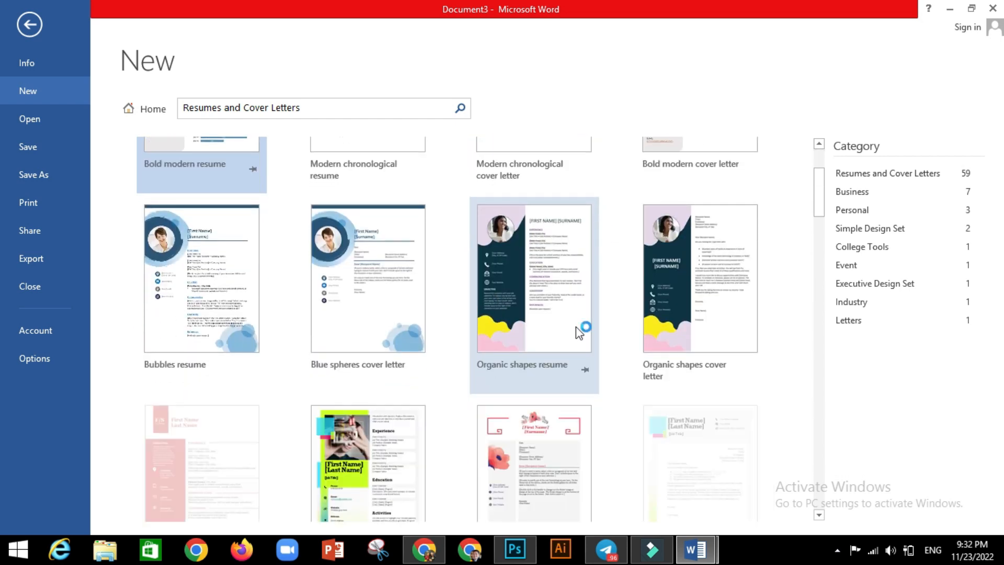
pyautogui.scroll(3, 579, 332)
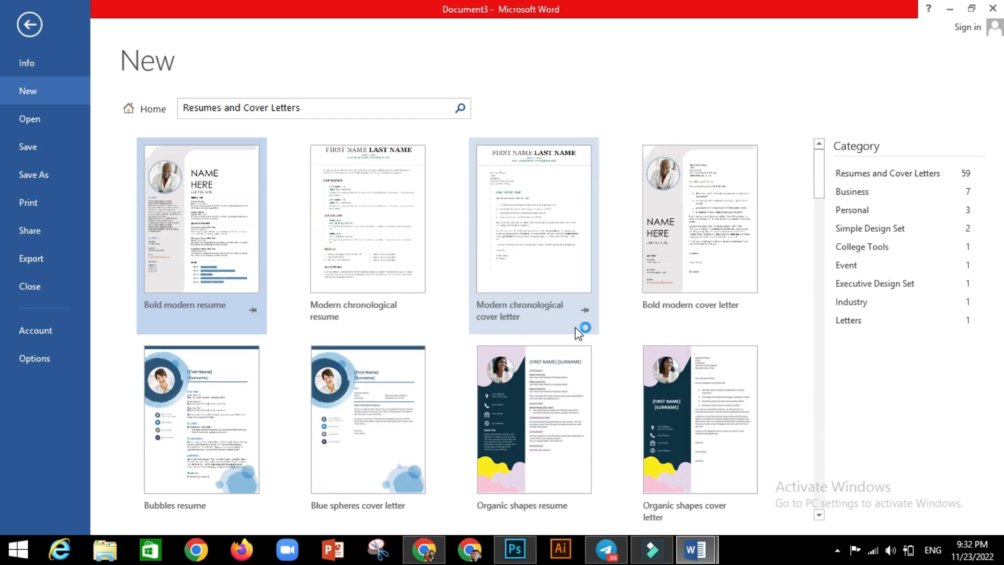
pyautogui.click(152, 108)
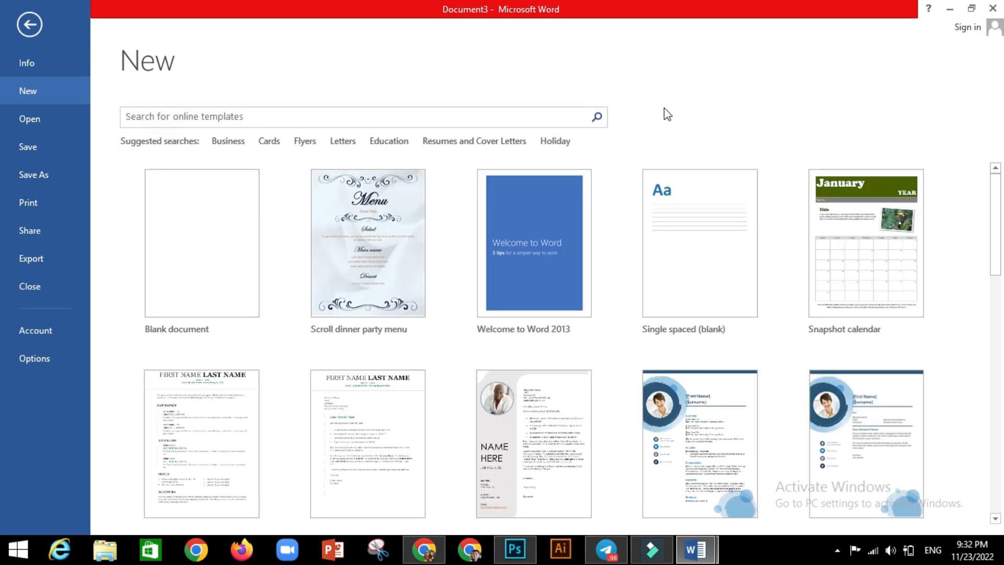
# Search online templates for 'food menu' and create a document from Dinner party menu
pyautogui.click(283, 114)
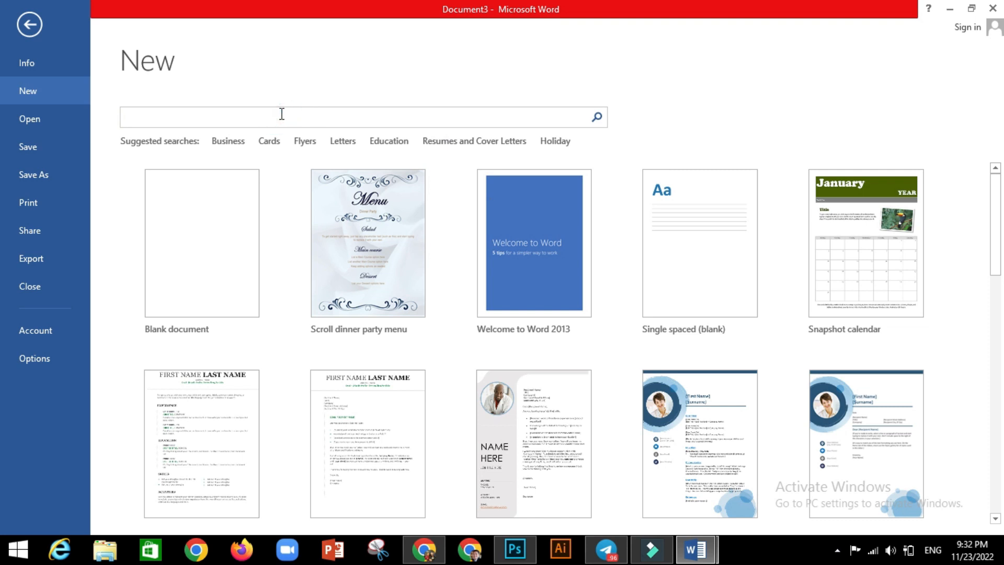
pyautogui.write('food menu')
pyautogui.press('Return')
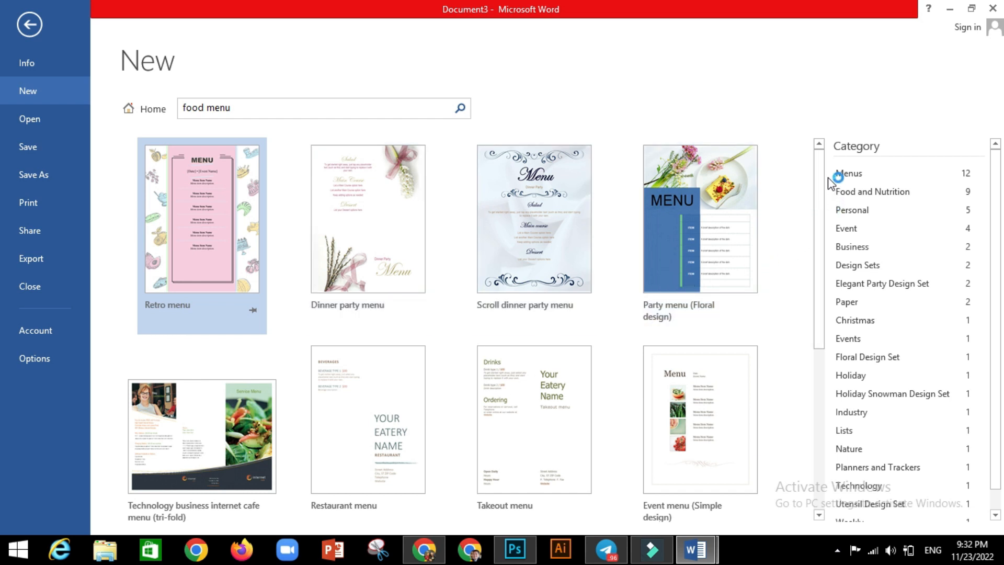
pyautogui.moveTo(822, 166); pyautogui.dragTo(823, 343)
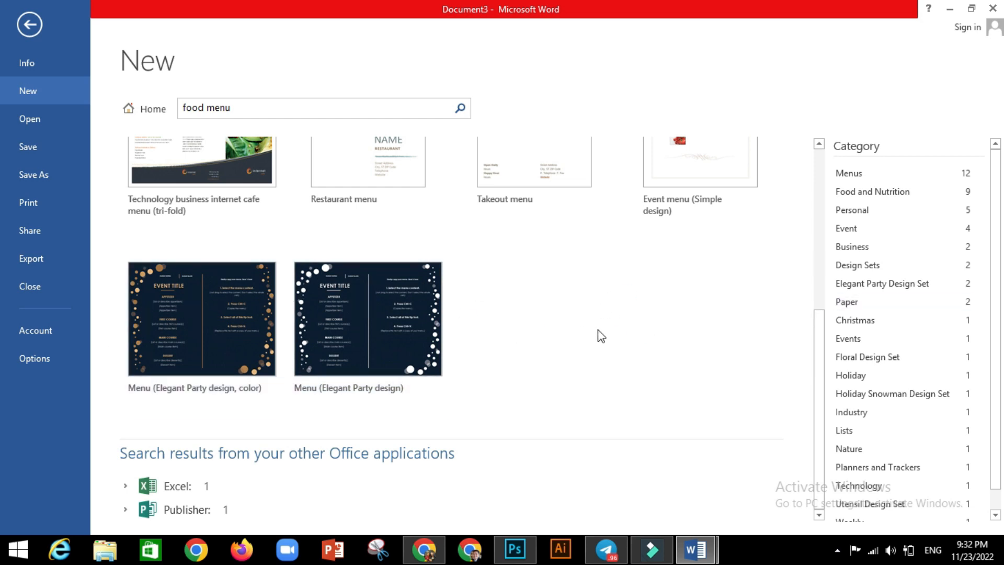
pyautogui.scroll(3, 595, 337)
pyautogui.scroll(3, 485, 329)
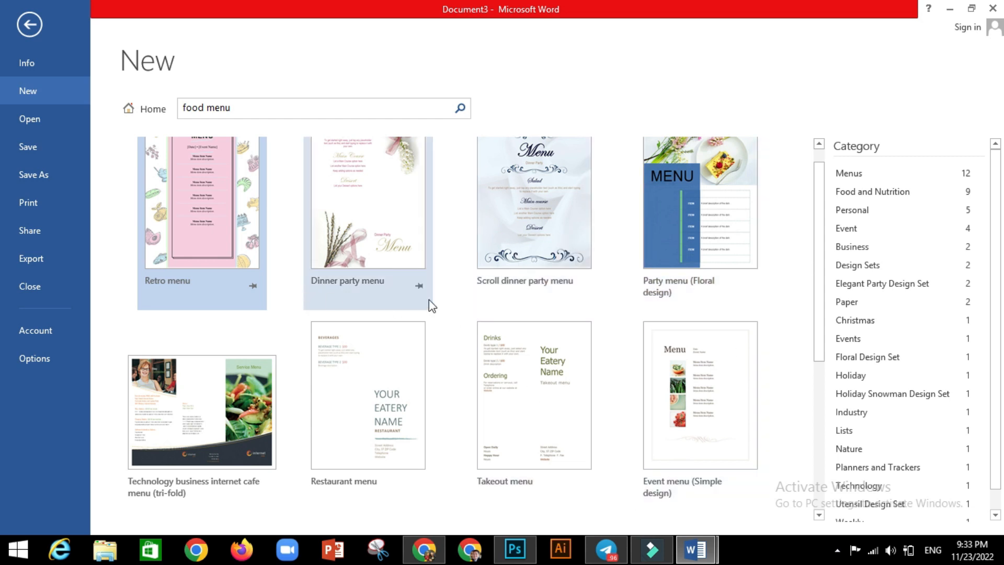
pyautogui.scroll(1, 429, 300)
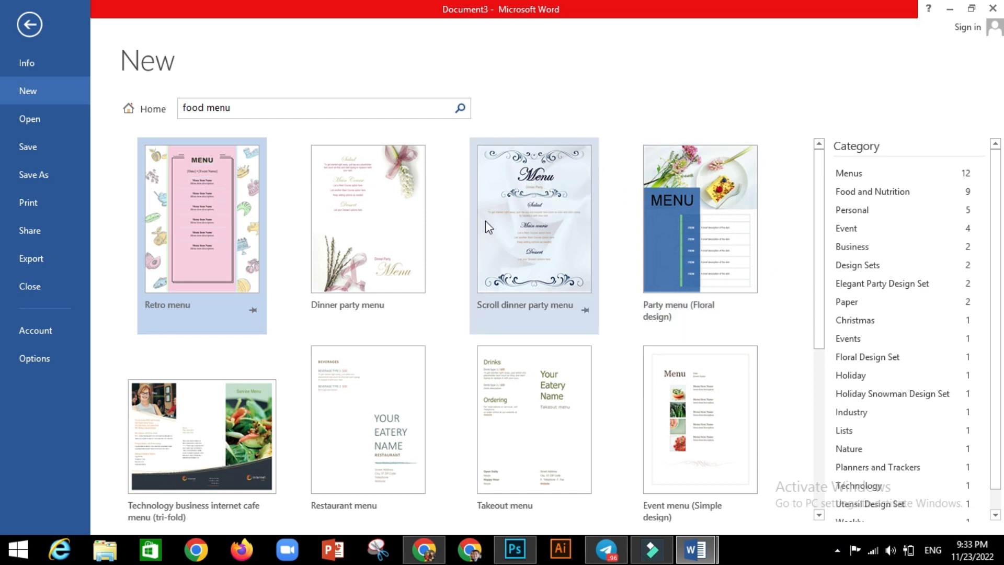
pyautogui.doubleClick(381, 205)
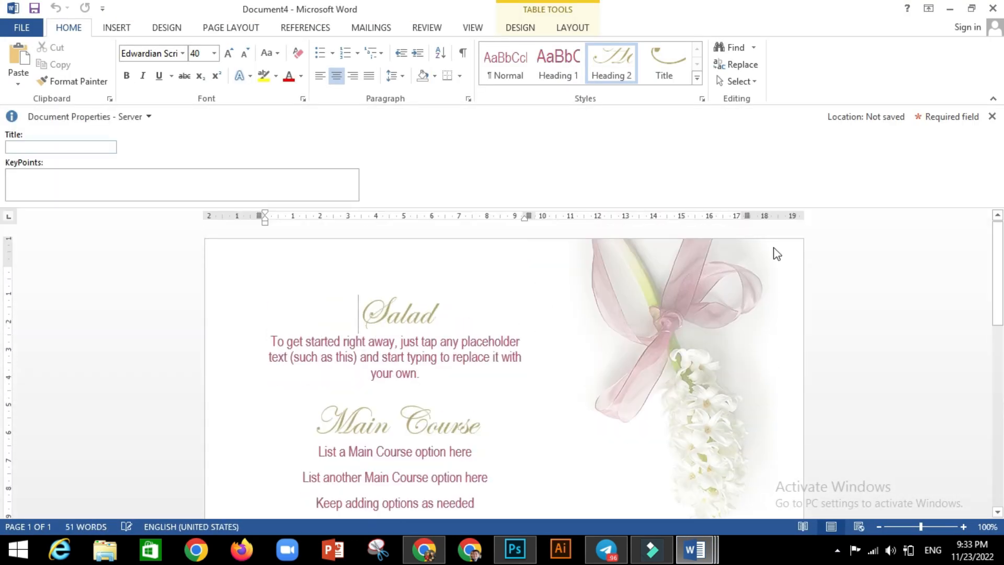
# Close the Document Properties panel and select the Salad heading and its placeholder paragraph
pyautogui.click(992, 116)
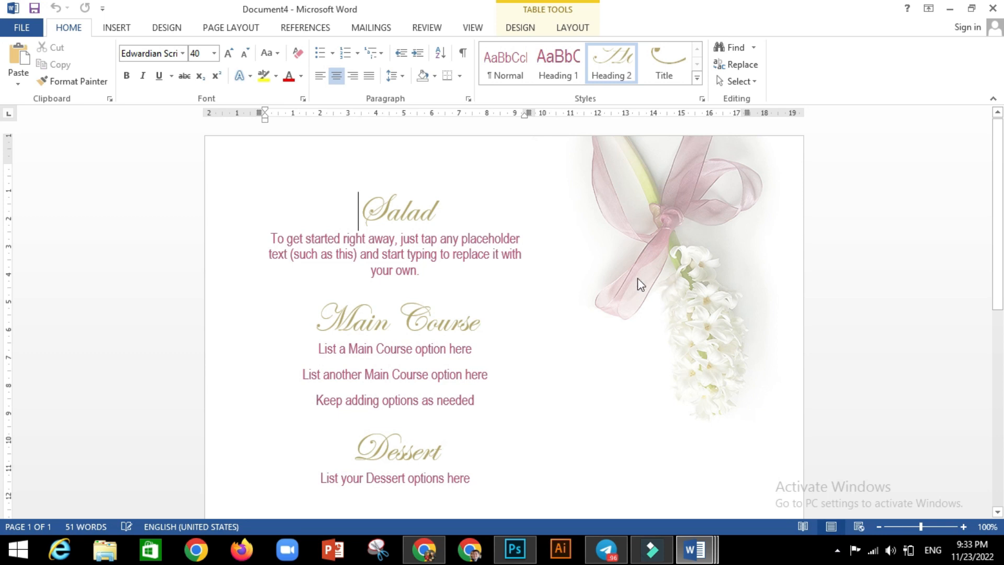
pyautogui.click(663, 229)
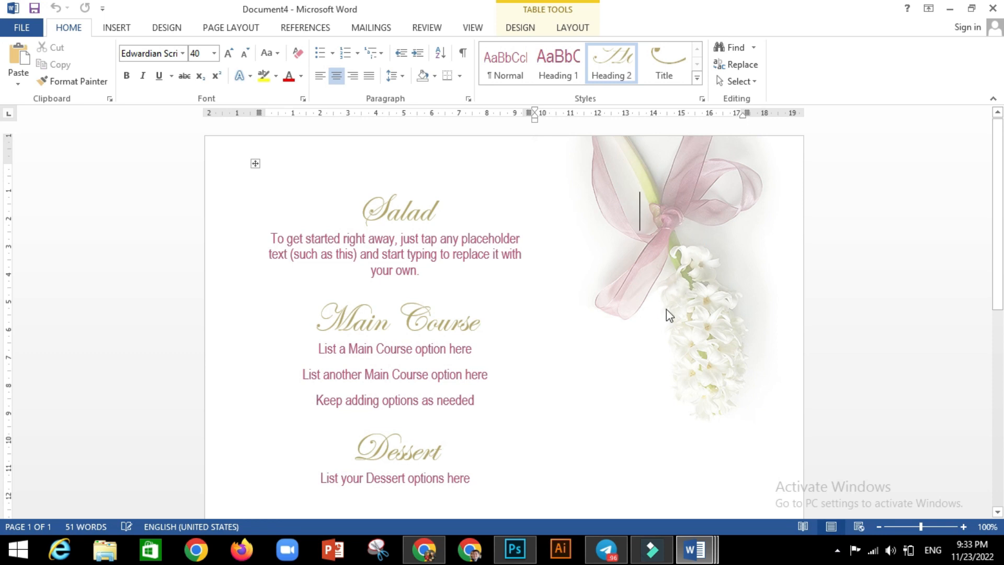
pyautogui.scroll(-8, 666, 311)
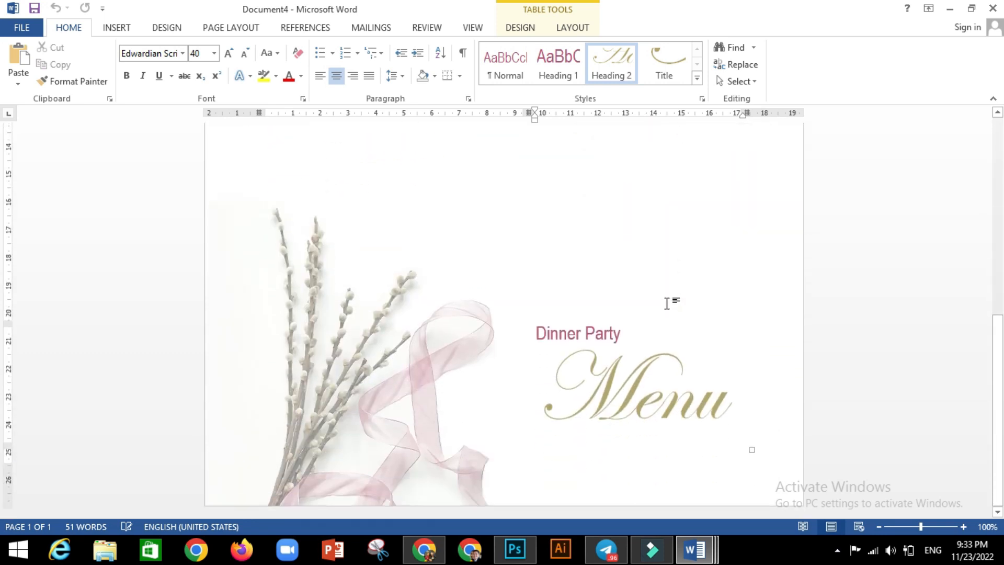
pyautogui.scroll(8, 557, 354)
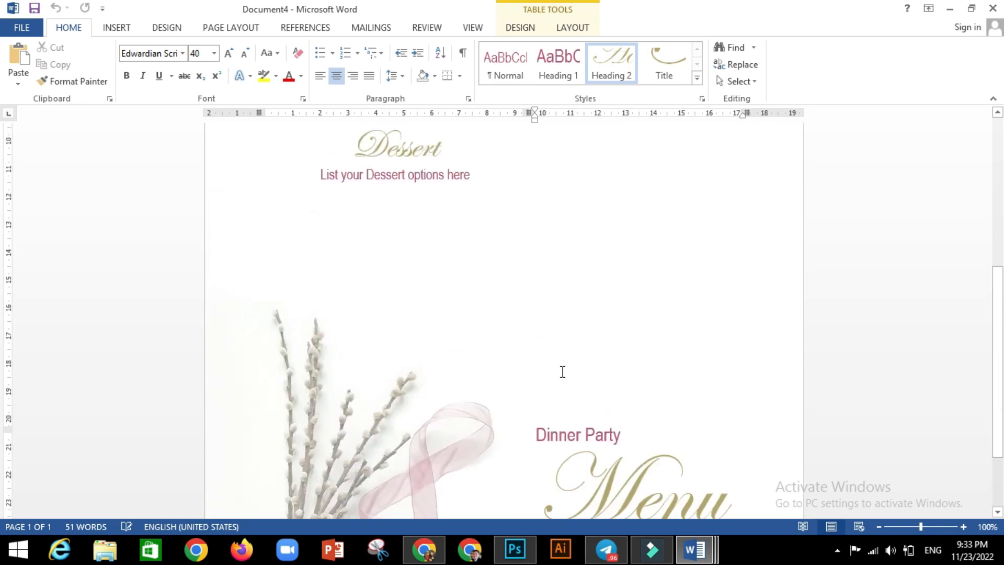
pyautogui.click(411, 212)
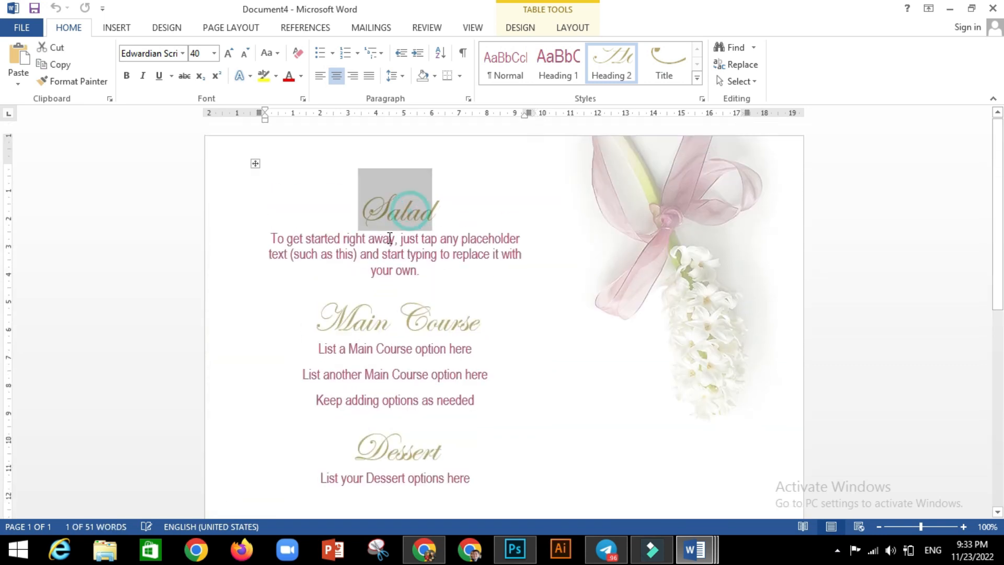
pyautogui.click(446, 260)
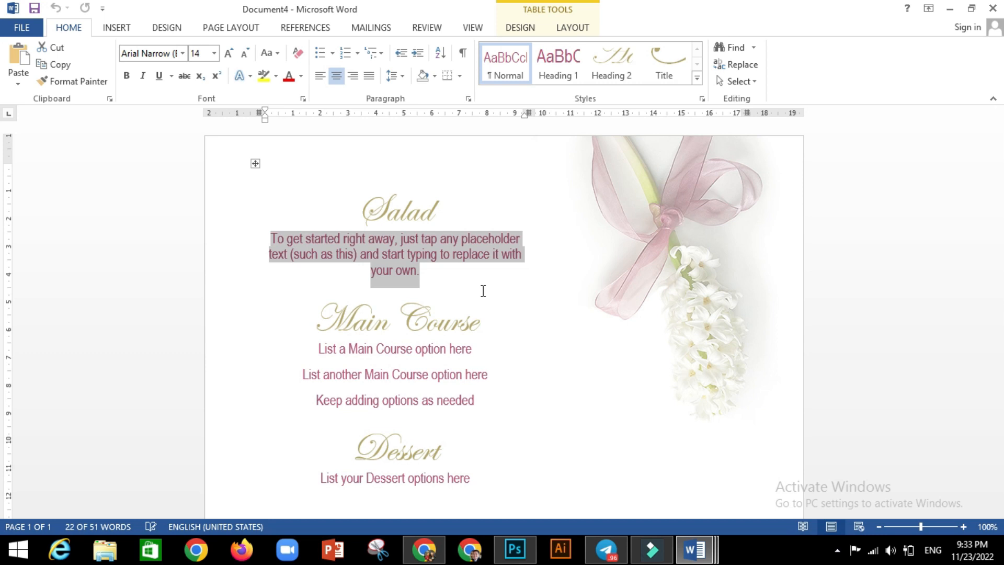
# Type 'Chicken Caesar Salad' under Salad, then select the extra Main Course placeholder lines
pyautogui.write('Chicke')
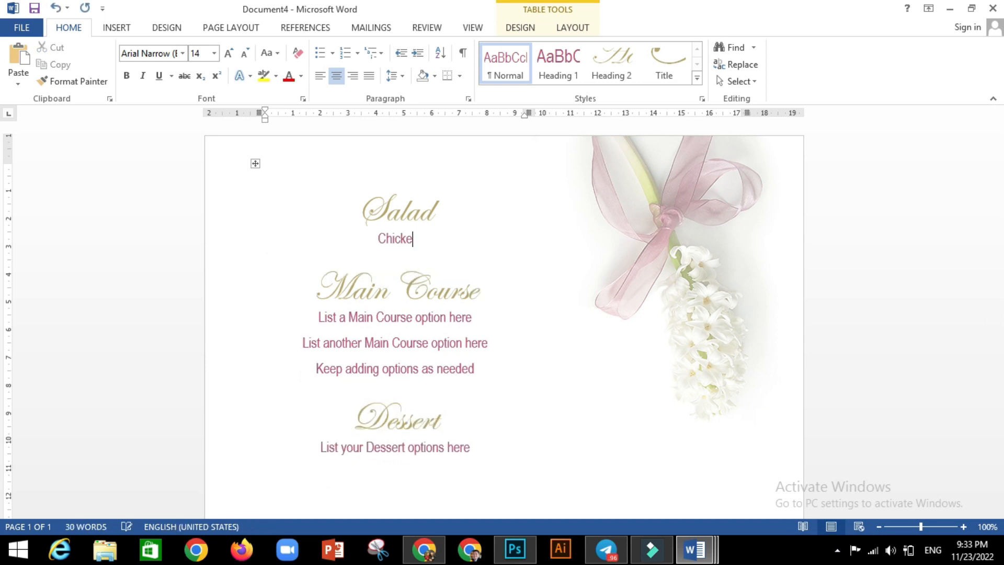
pyautogui.write('n Caesar Salad')
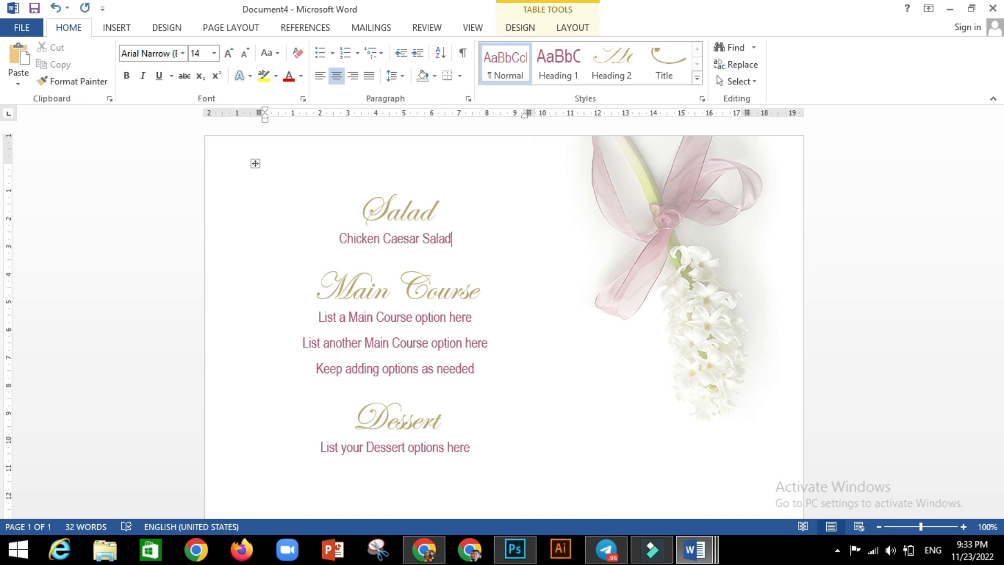
pyautogui.tripleClick(428, 338)
pyautogui.tripleClick(473, 357)
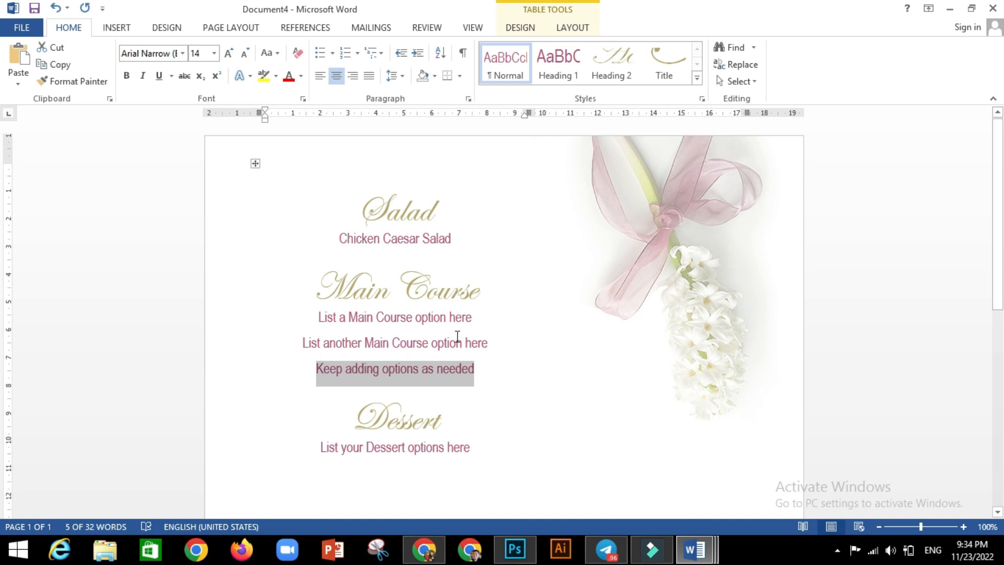
# Delete the extra Main Course placeholder lines, leaving a single entry line
pyautogui.click(455, 239)
pyautogui.moveTo(489, 350); pyautogui.dragTo(359, 319)
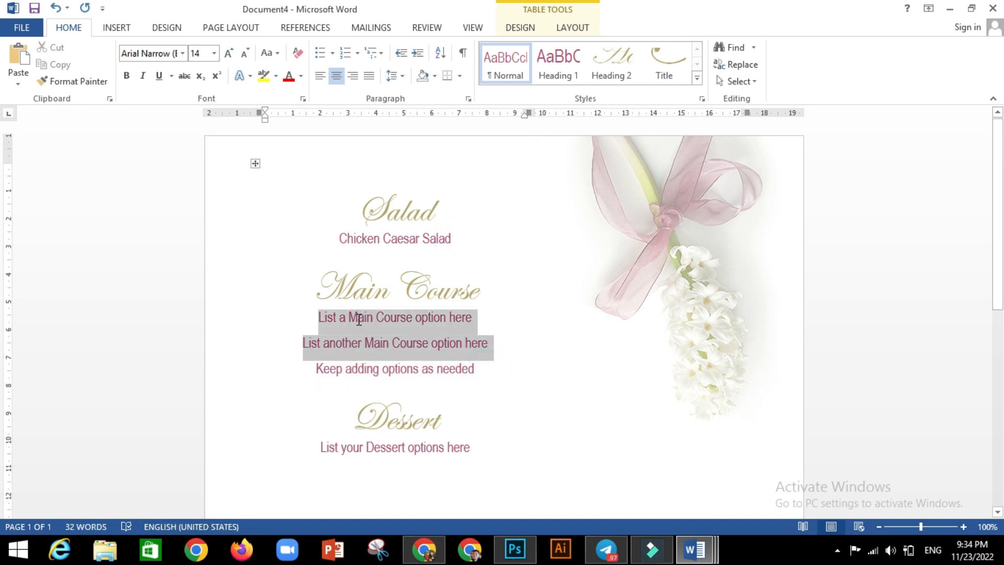
pyautogui.tripleClick(473, 366)
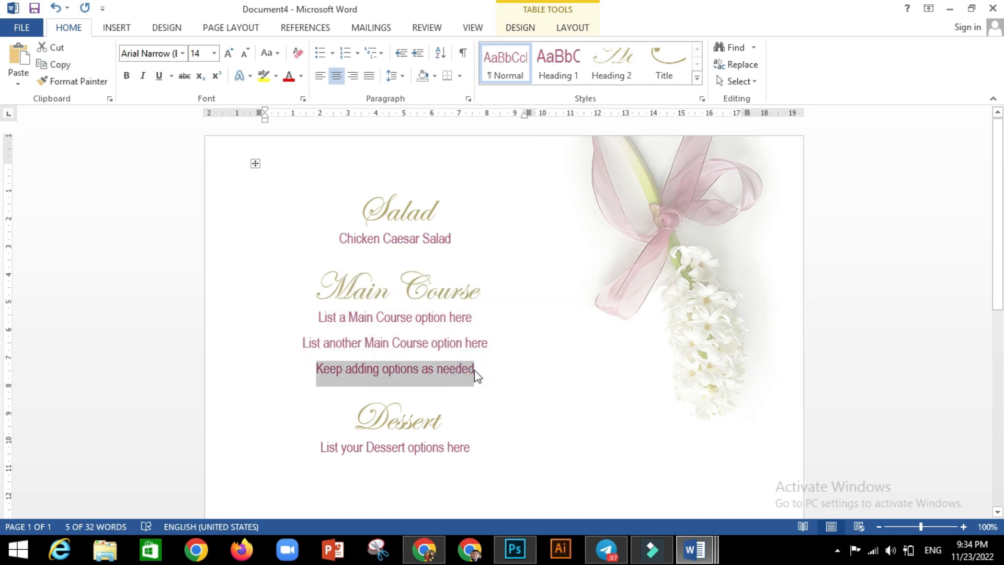
pyautogui.click(473, 371)
pyautogui.press('Return')
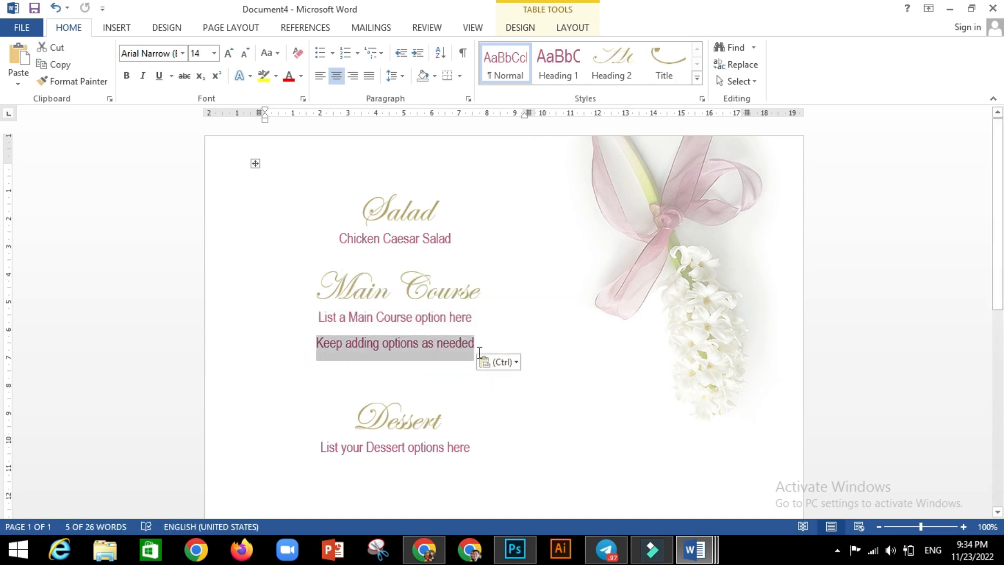
pyautogui.press('Delete')
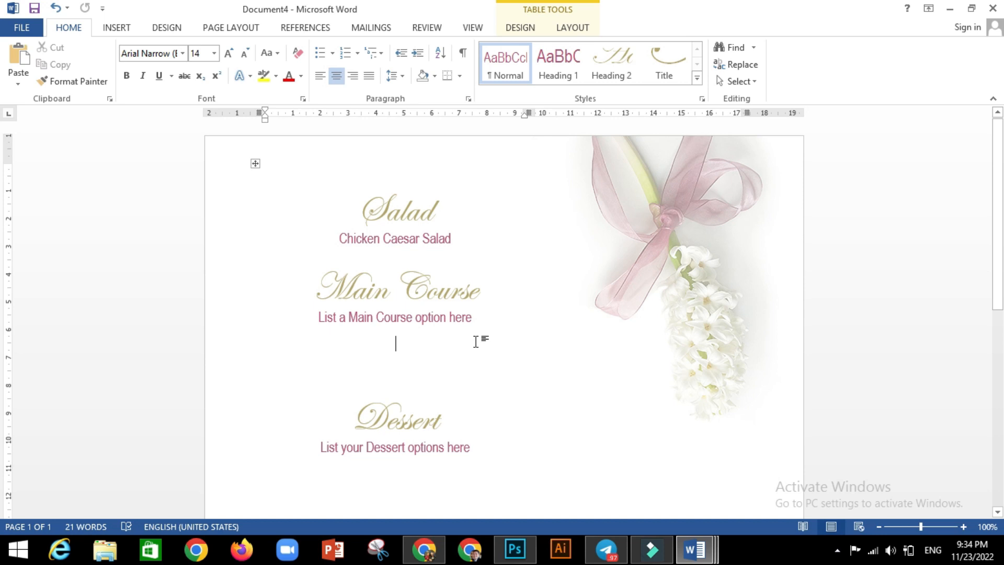
pyautogui.click(402, 319)
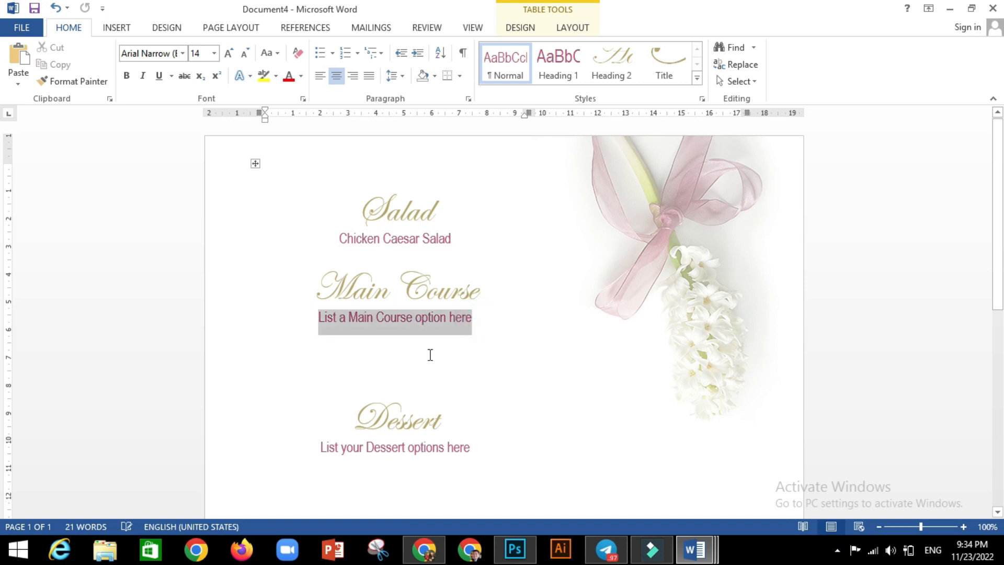
pyautogui.press('Delete')
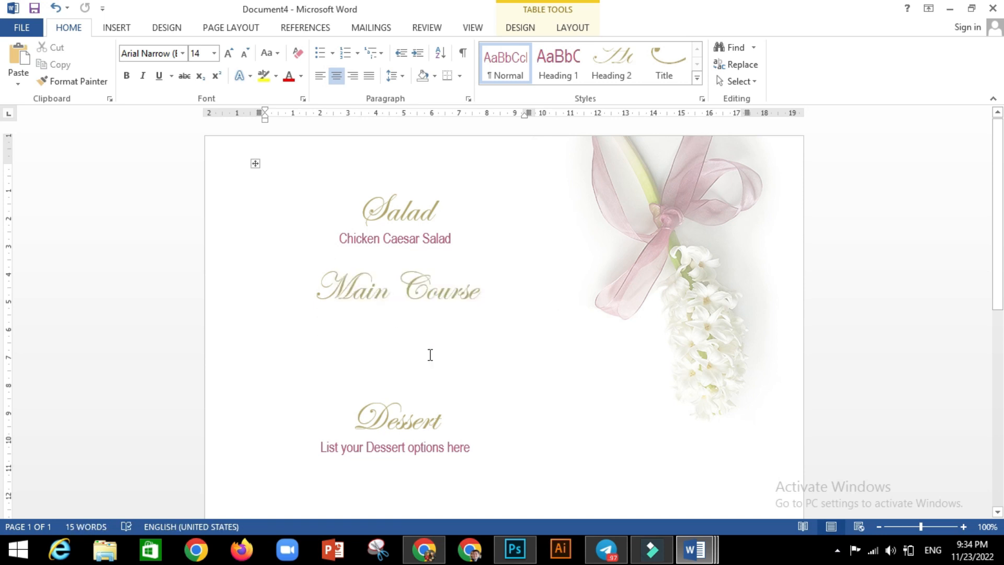
# Type 'Fried Beef with Hot Basil' as the Main Course dish, correcting typos
pyautogui.write('Sea')
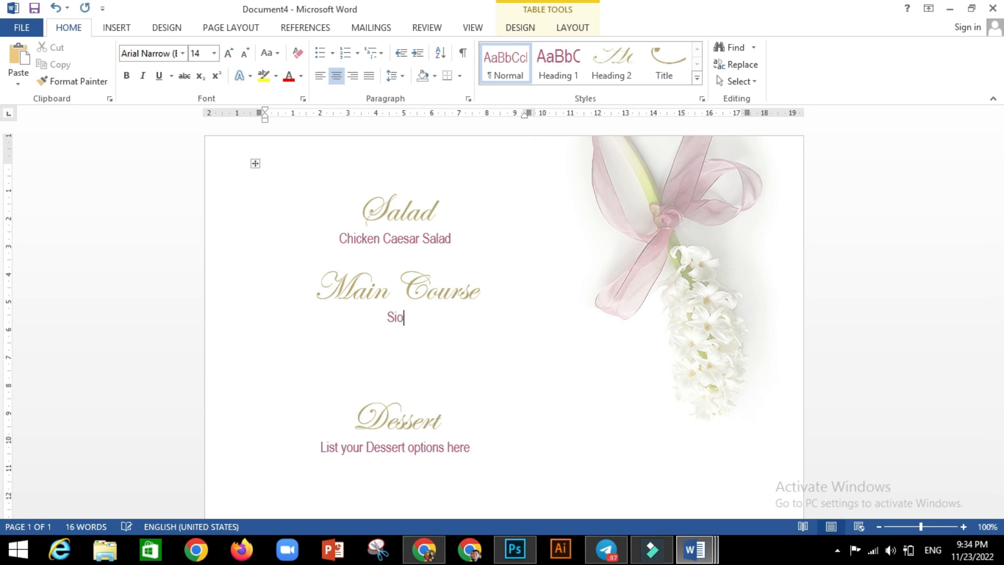
pyautogui.press('BackSpace')
pyautogui.press('BackSpace')
pyautogui.write('ried Beef with Ba')
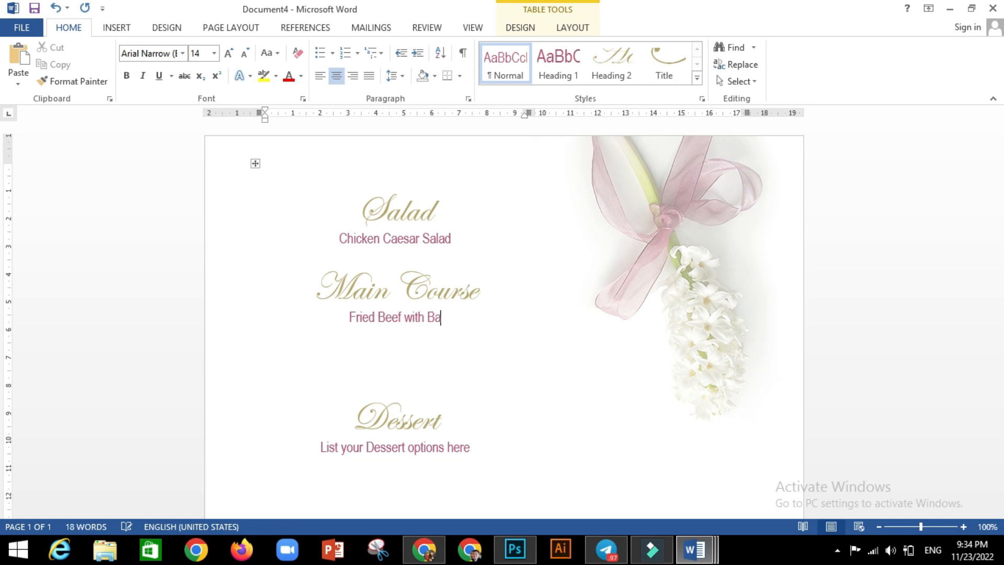
pyautogui.write('sil')
pyautogui.press('BackSpace')
pyautogui.press('BackSpace')
pyautogui.press('BackSpace')
pyautogui.press('BackSpace')
pyautogui.press('BackSpace')
pyautogui.write('Hote B')
pyautogui.press('BackSpace')
pyautogui.press('BackSpace')
pyautogui.press('BackSpace')
pyautogui.write('Basil')
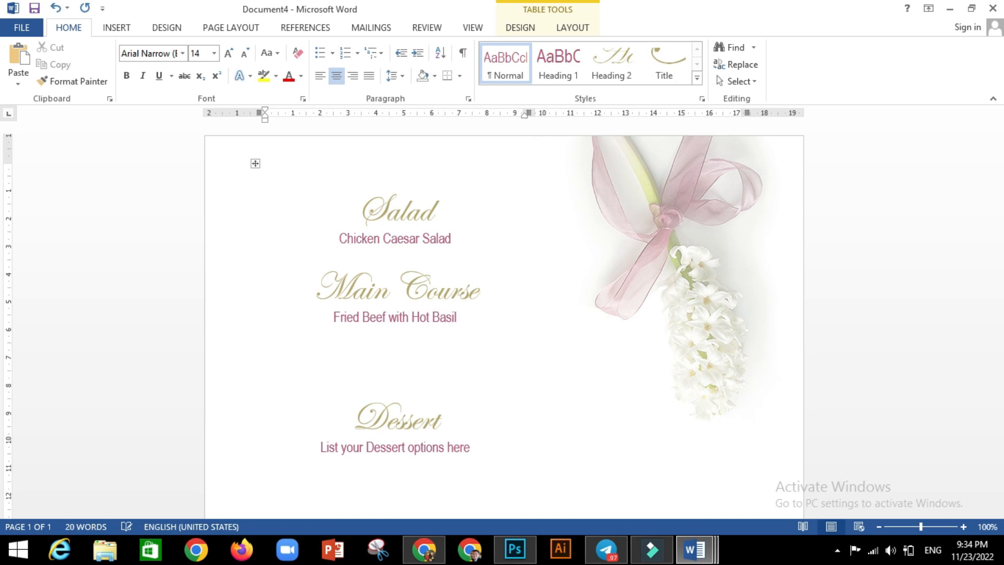
pyautogui.scroll(-1, 460, 399)
# Type 'Banana in sako' over the Dessert placeholder, then click away to deselect
pyautogui.click(460, 397)
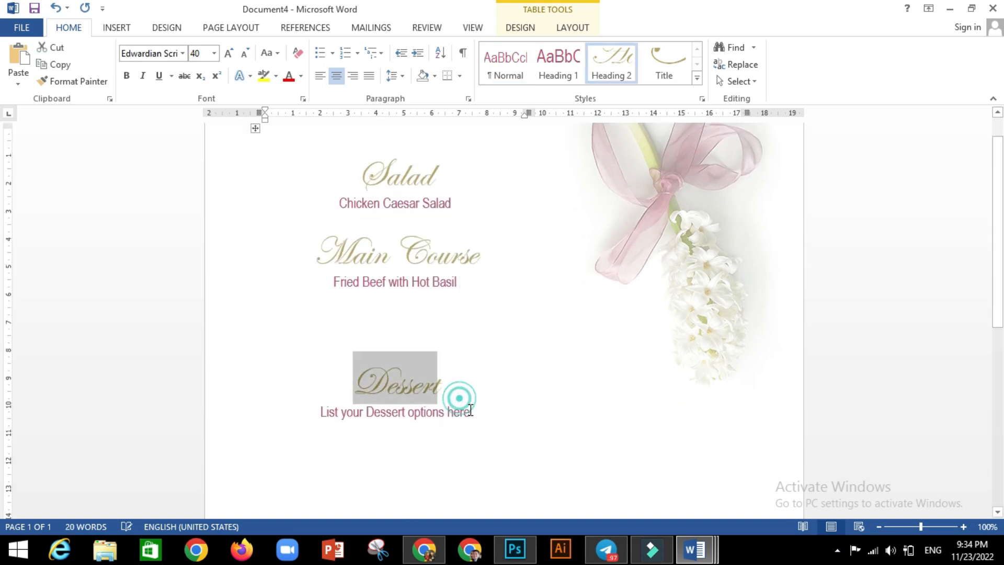
pyautogui.click(473, 413)
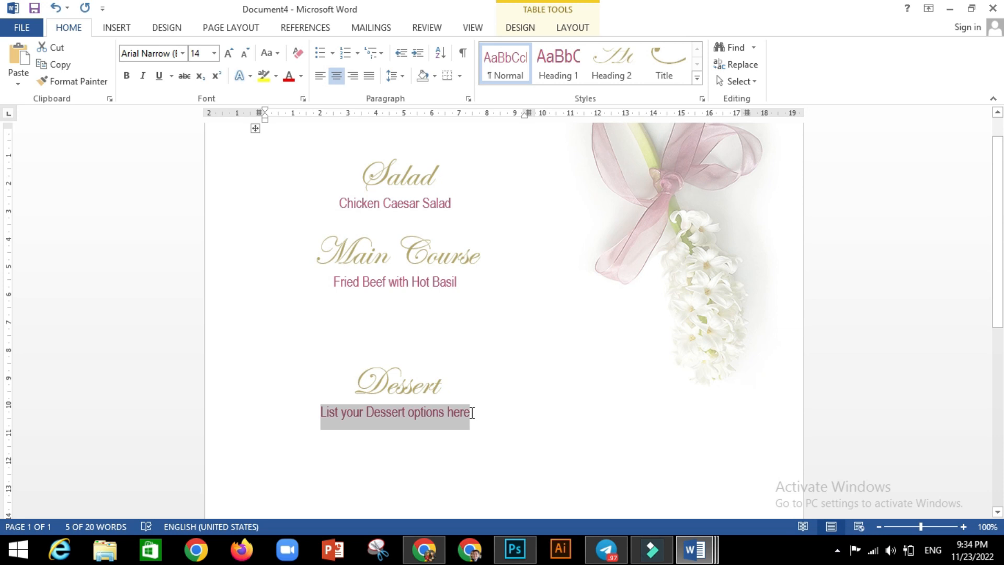
pyautogui.write('Ba')
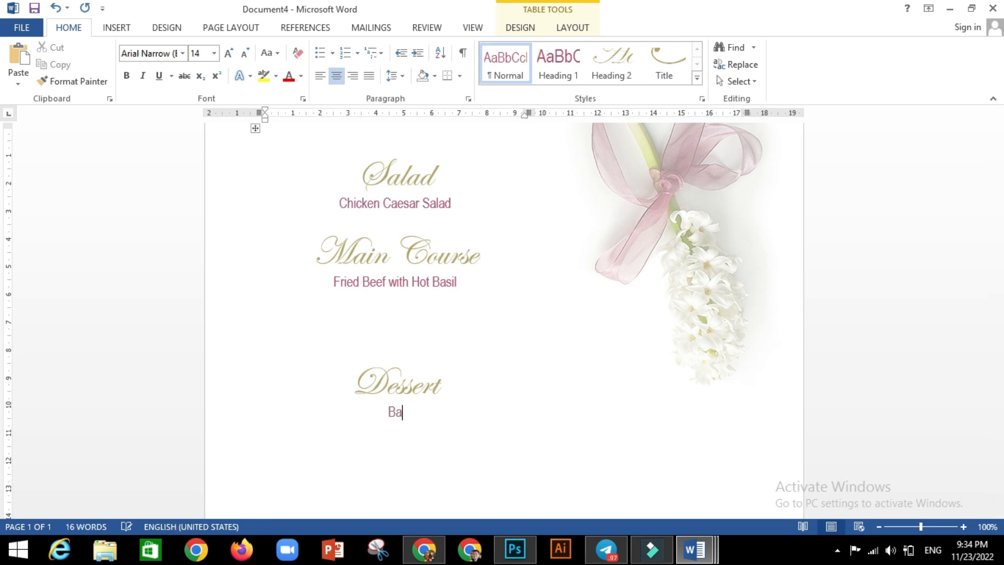
pyautogui.write('nana in sako')
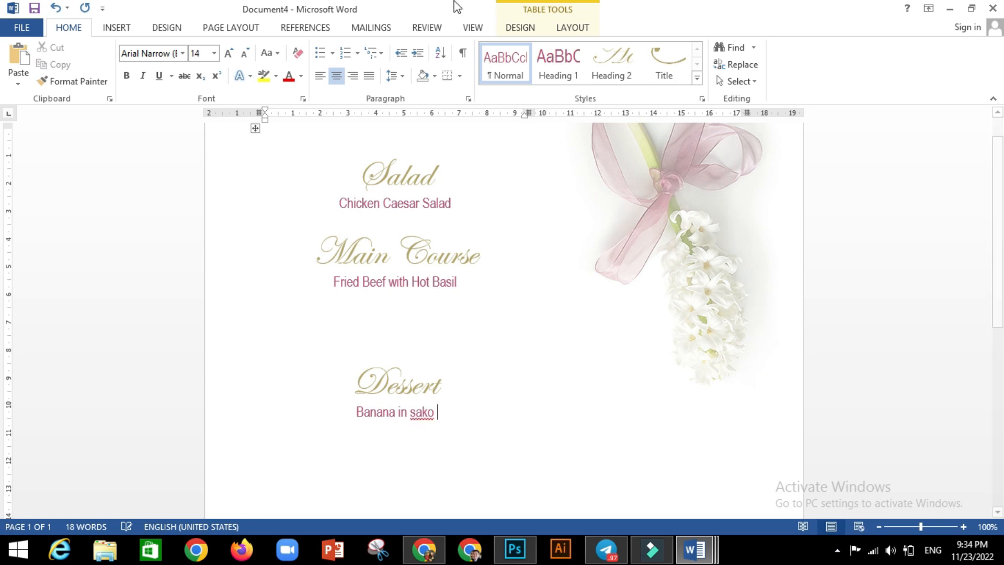
pyautogui.doubleClick(386, 379)
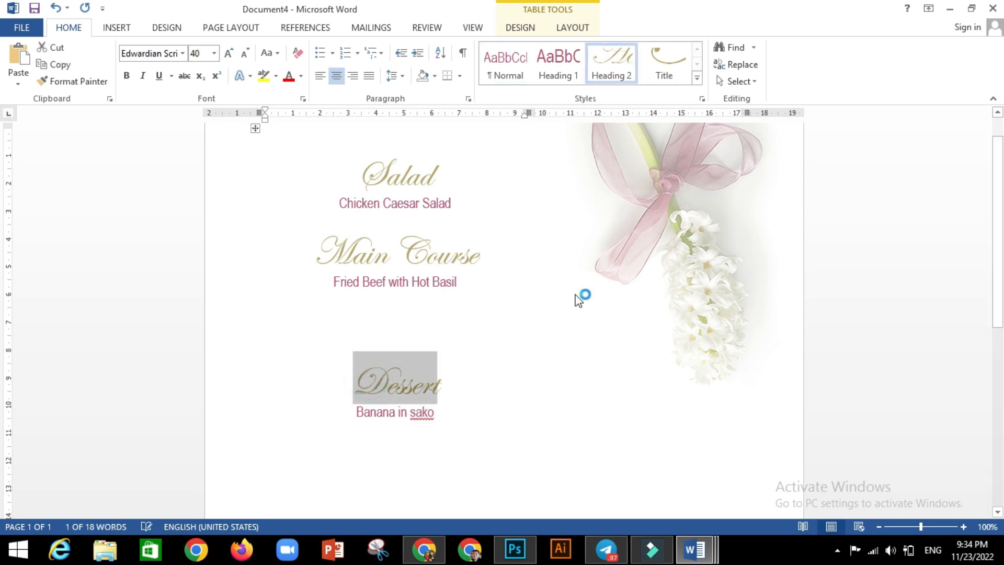
pyautogui.click(541, 321)
pyautogui.scroll(1, 528, 298)
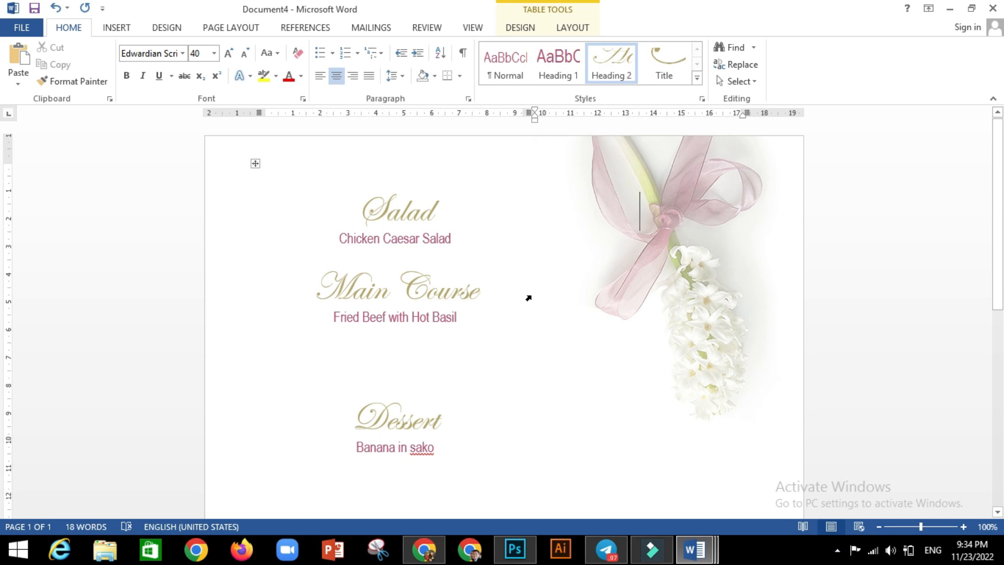
pyautogui.click(529, 298)
pyautogui.hotkey('ctrl', 'p')
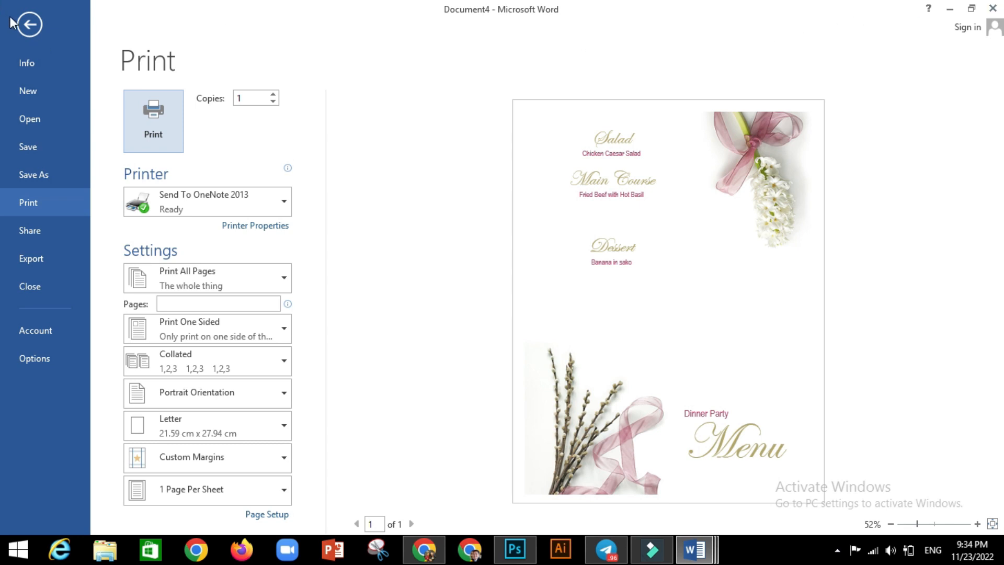
pyautogui.click(30, 24)
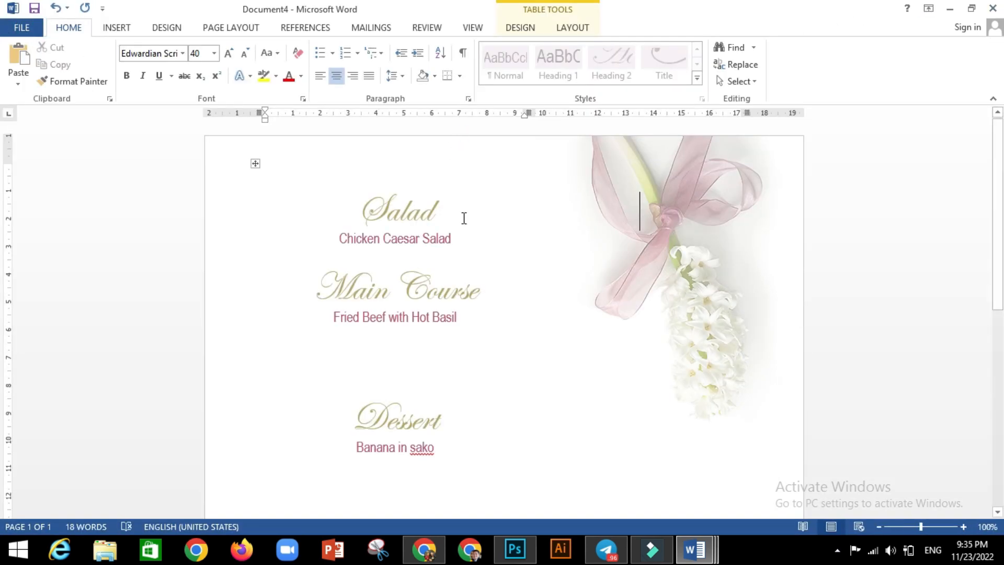
# Search Word's new-document templates for Flyers
pyautogui.click(27, 28)
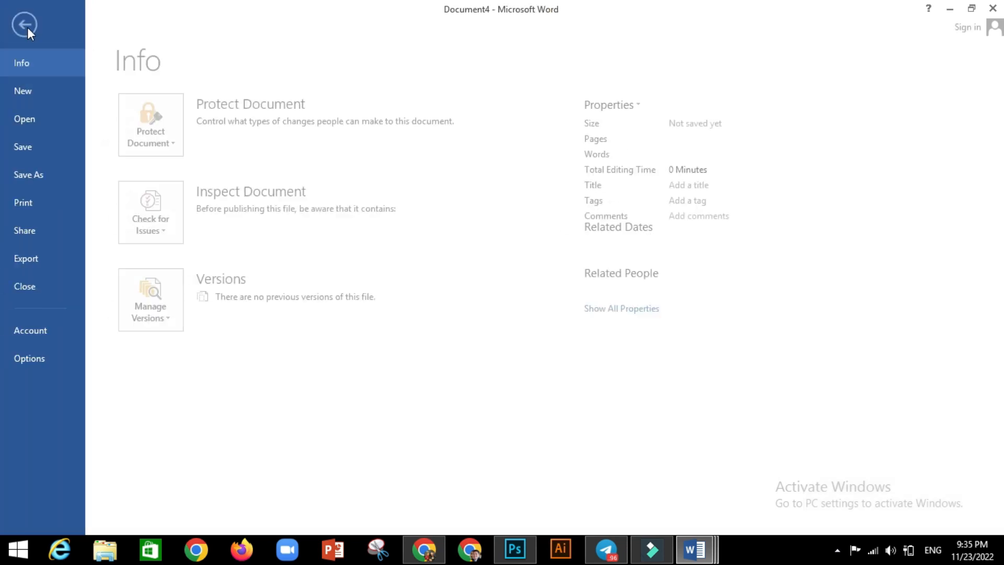
pyautogui.click(55, 90)
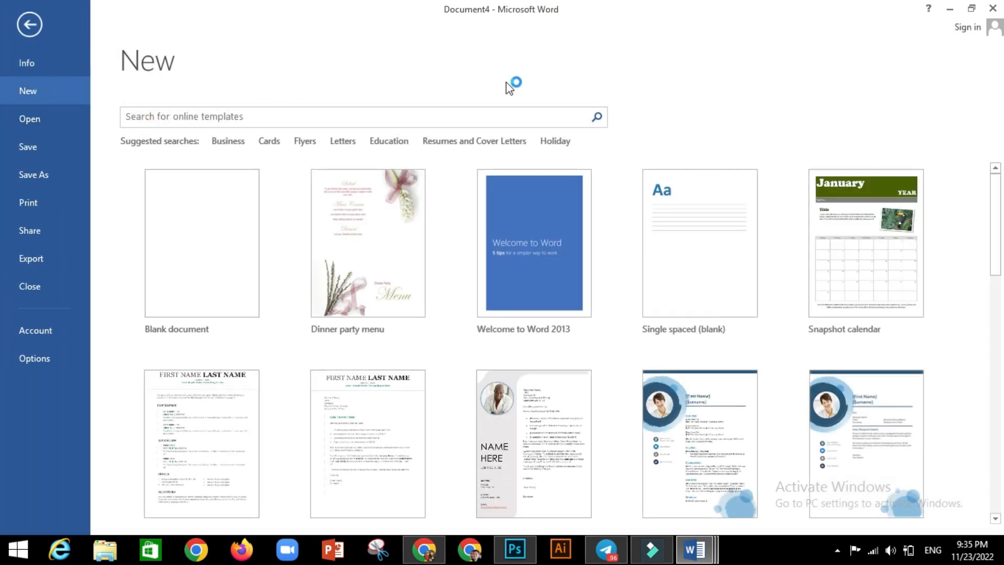
pyautogui.click(305, 142)
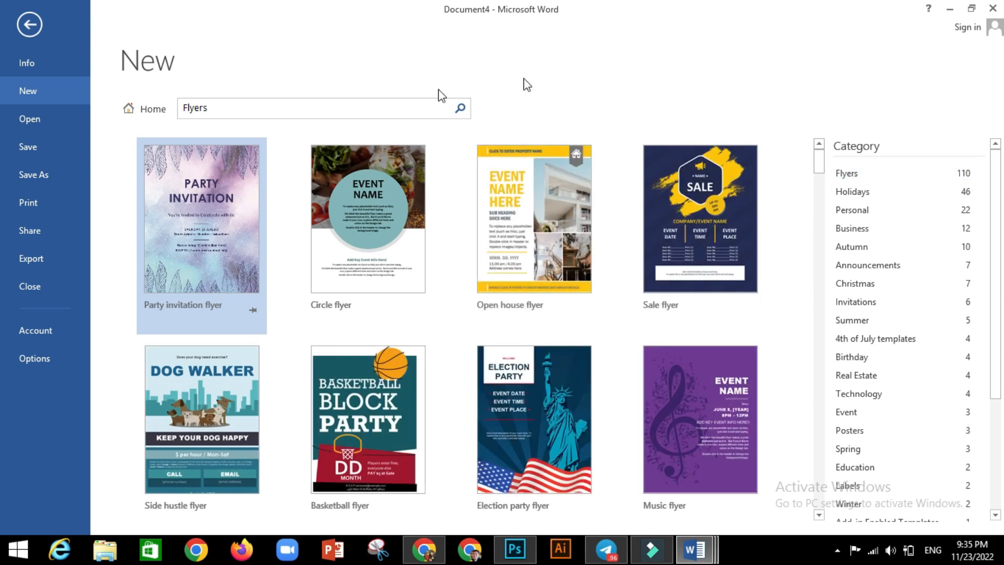
# Browse the Flyers results, back out of the templates page, and switch to YouTube in Chrome
pyautogui.scroll(-5, 536, 289)
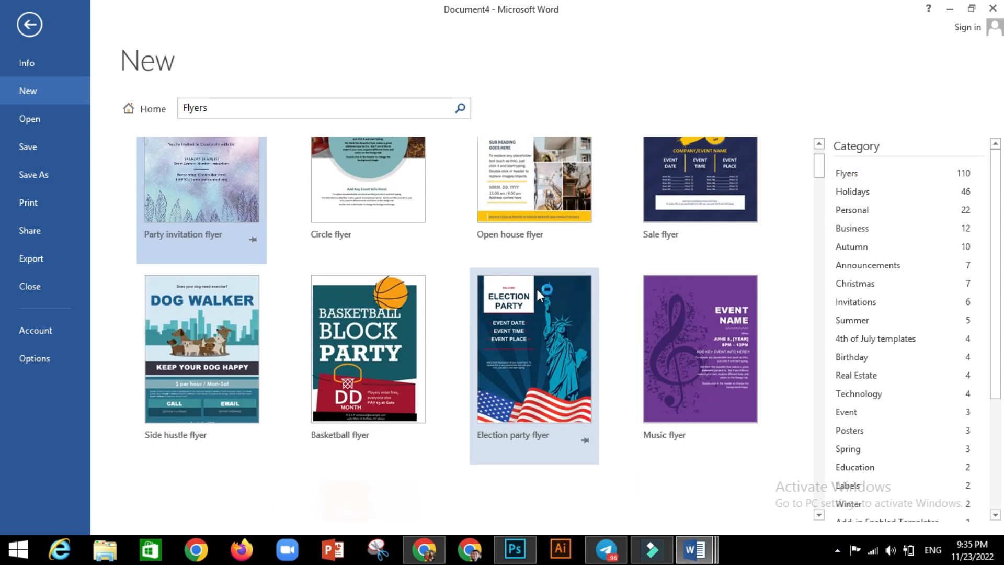
pyautogui.scroll(-2, 536, 289)
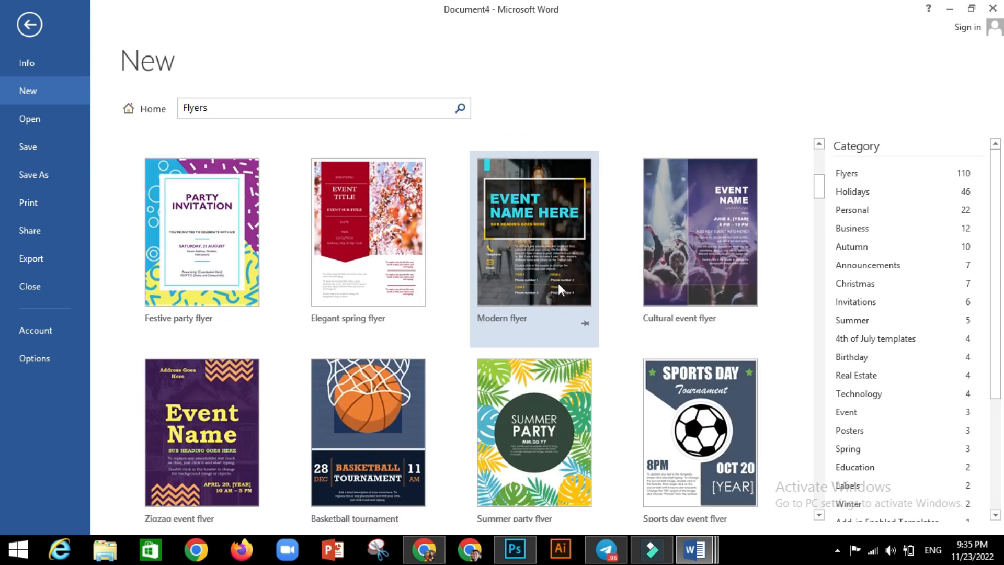
pyautogui.scroll(-2, 557, 283)
pyautogui.scroll(-1, 563, 288)
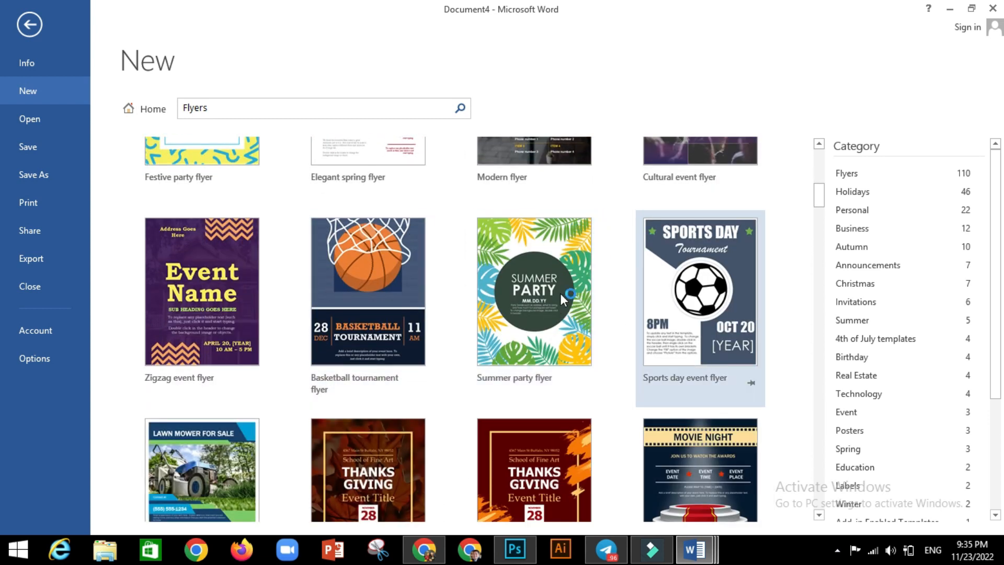
pyautogui.scroll(1, 565, 283)
pyautogui.scroll(5, 572, 280)
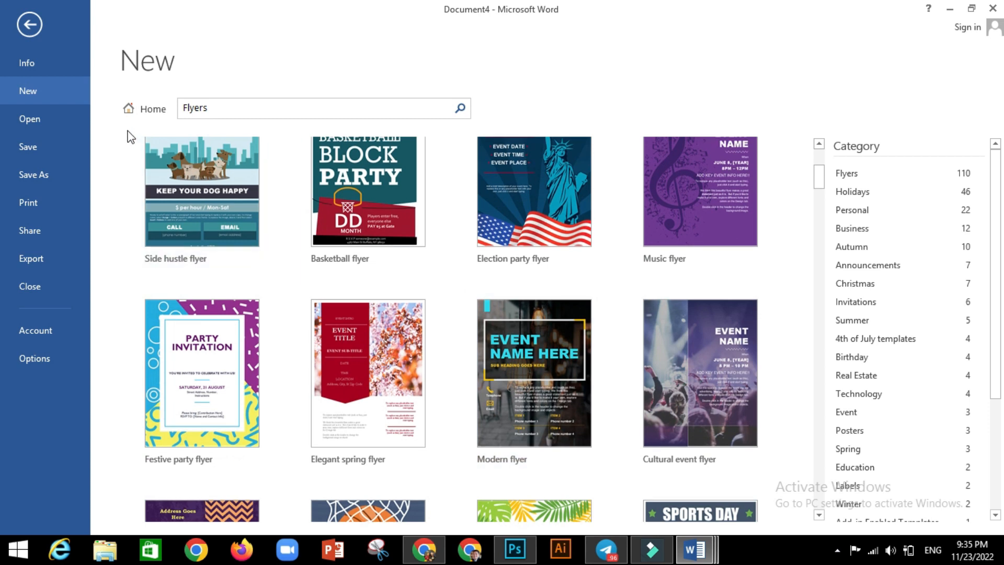
pyautogui.click(27, 20)
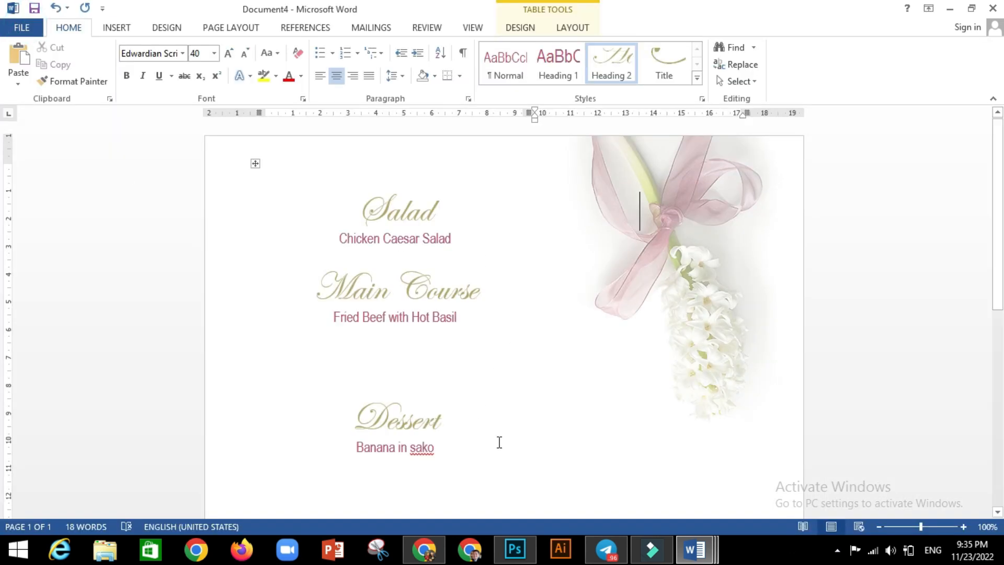
pyautogui.click(424, 550)
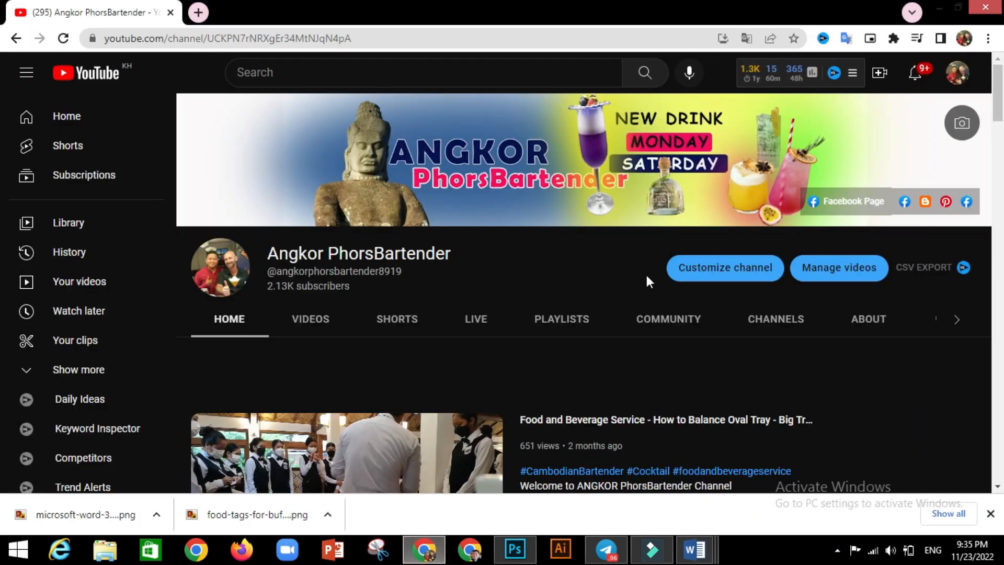